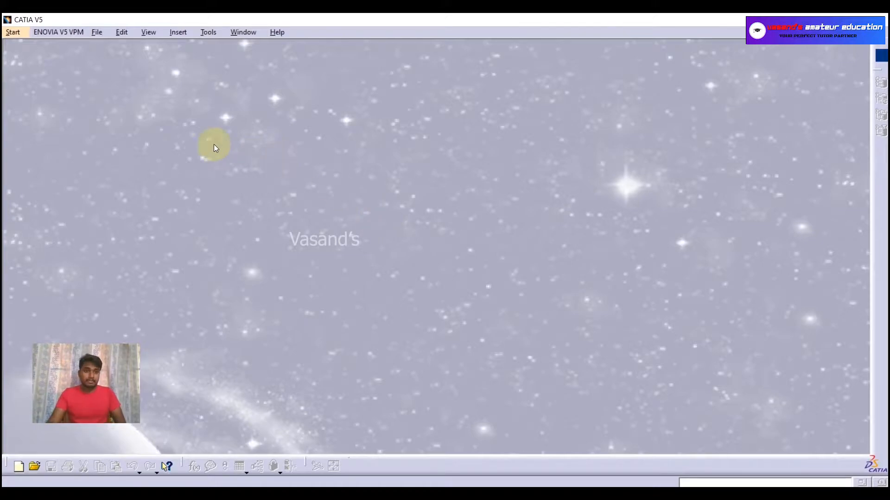
# Step: Create a new Part Design part named abc with hybrid design enabled and start a sketch on its xy plane
pyautogui.click(10, 34)
pyautogui.moveTo(138, 56)
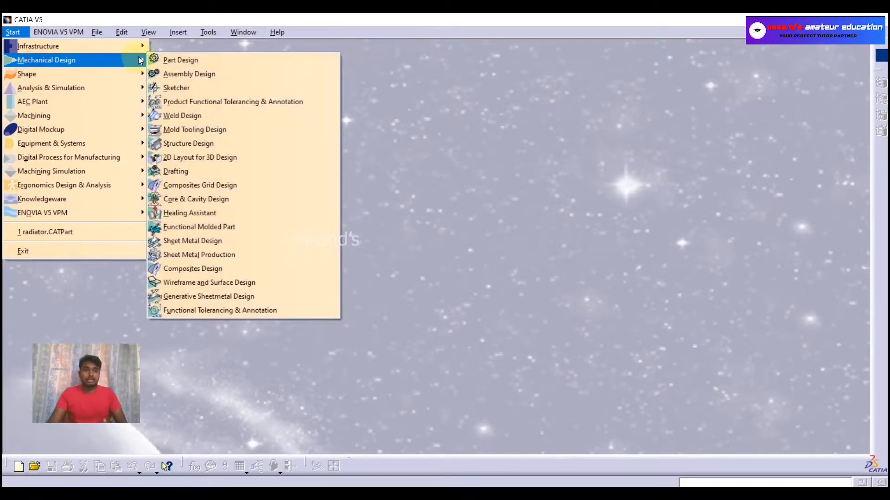
pyautogui.click(185, 62)
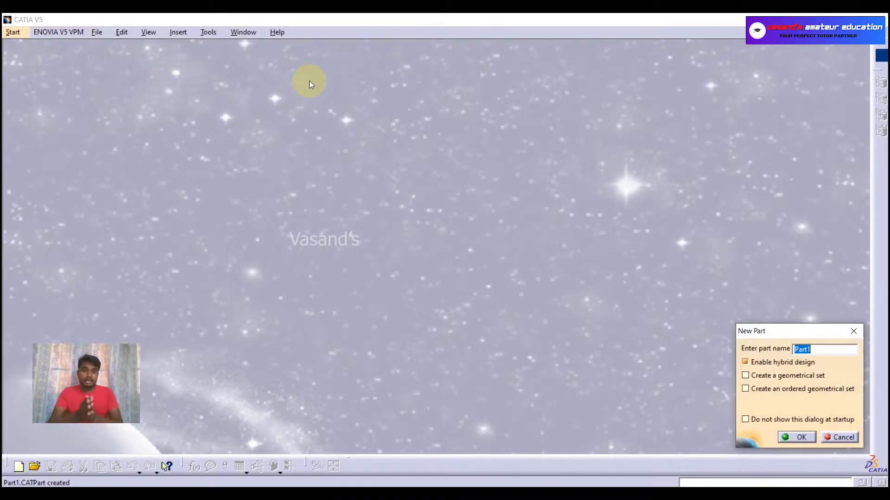
pyautogui.write('abc')
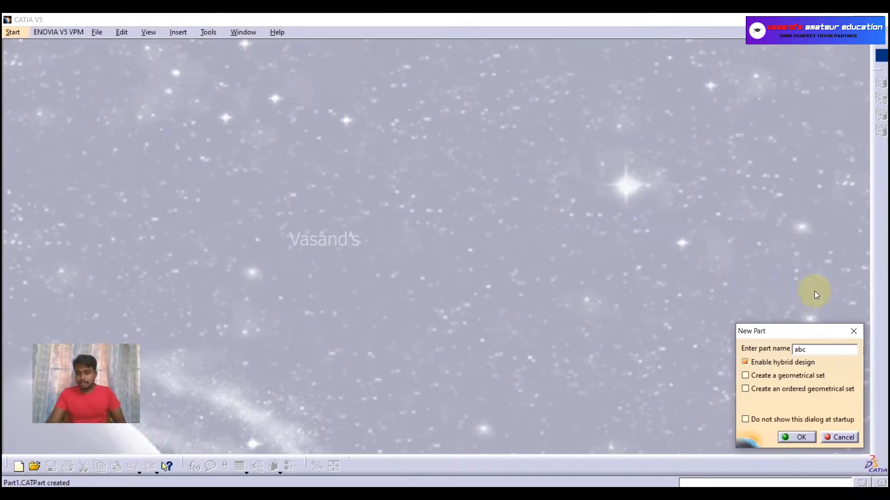
pyautogui.click(794, 437)
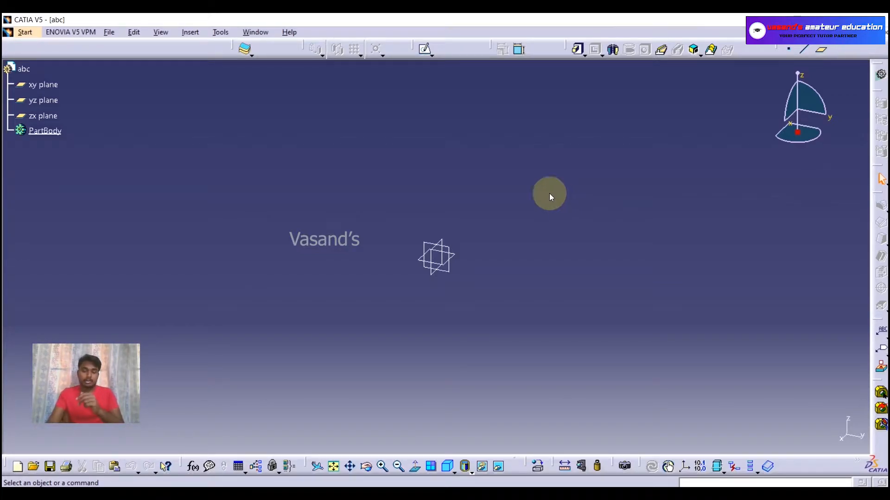
pyautogui.click(452, 254)
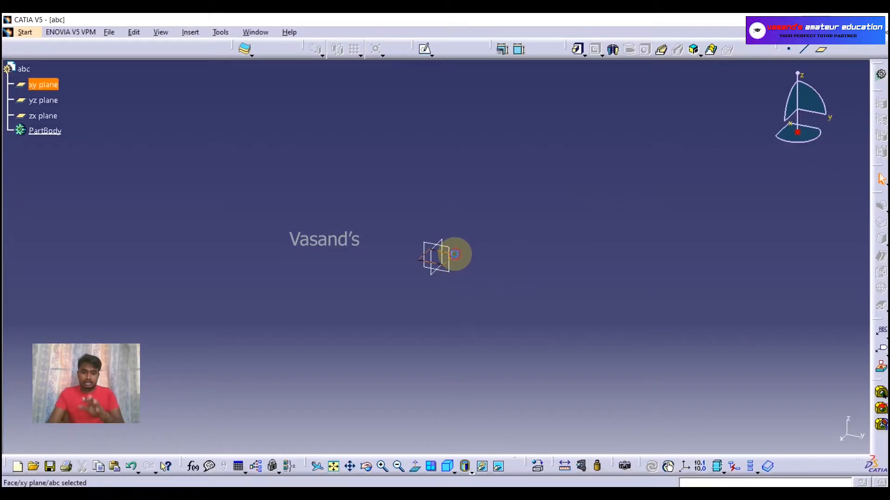
pyautogui.click(426, 53)
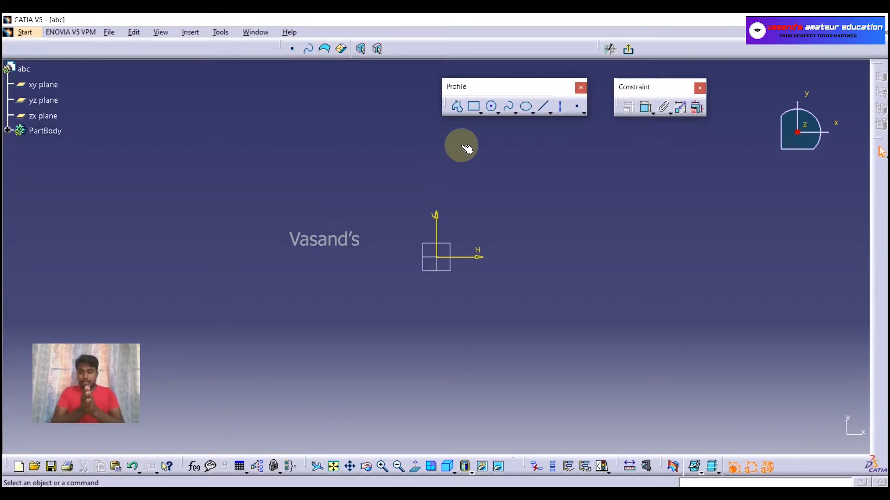
# Step: Sketch a closed block letter C with the Profile tool, standing on the horizontal axis from about H -185 to H -140 and about 60 tall
pyautogui.click(458, 108)
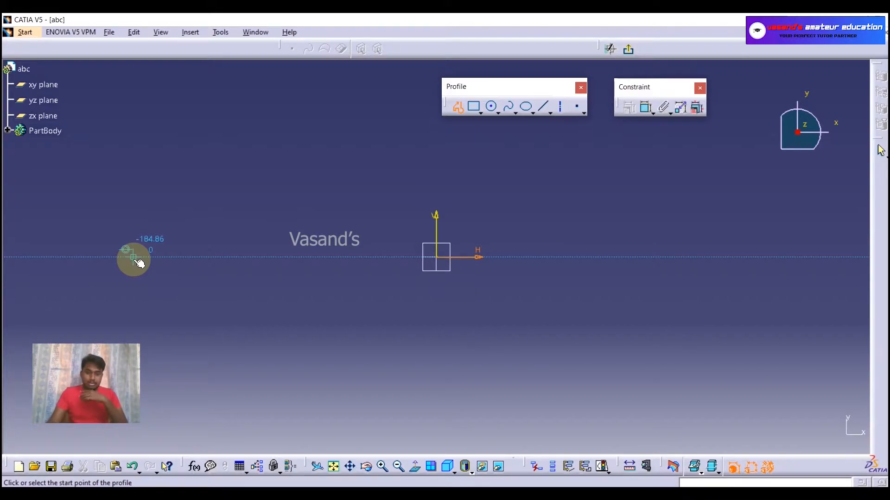
pyautogui.click(134, 261)
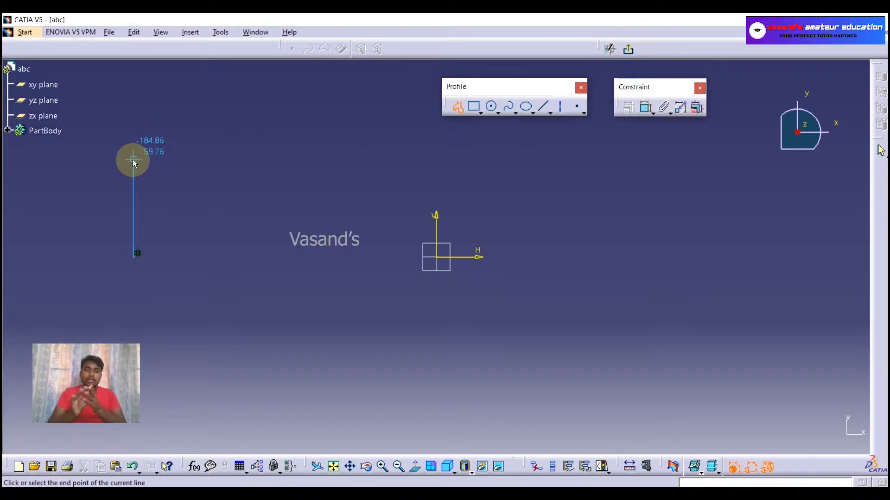
pyautogui.click(133, 160)
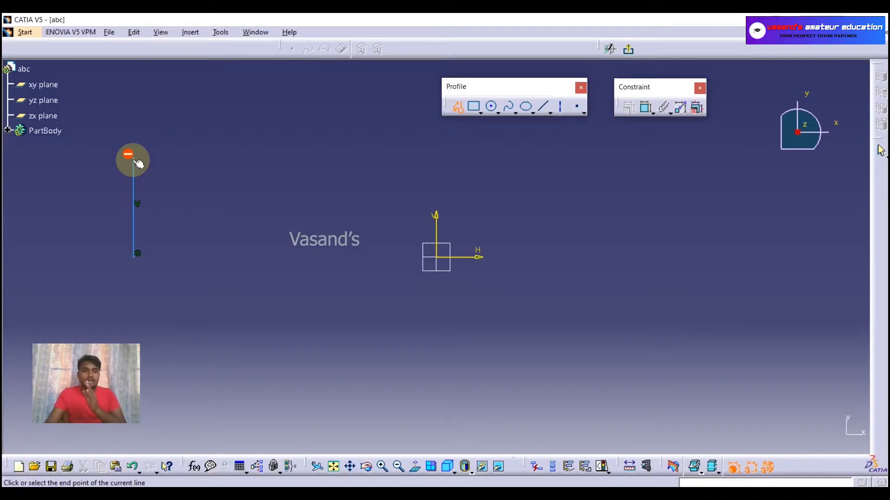
pyautogui.click(206, 159)
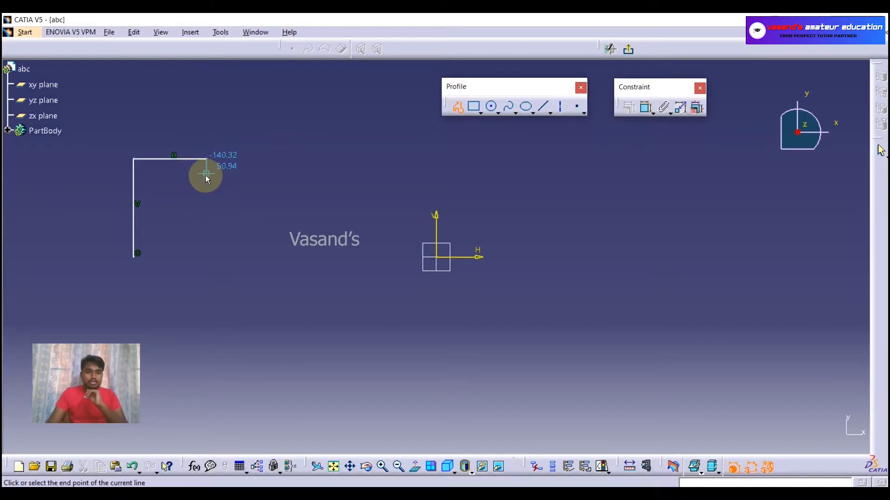
pyautogui.click(207, 186)
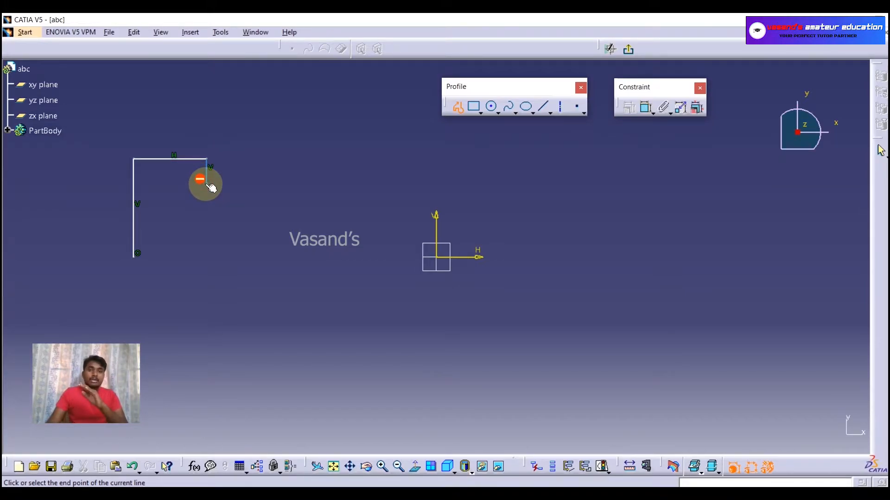
pyautogui.click(158, 183)
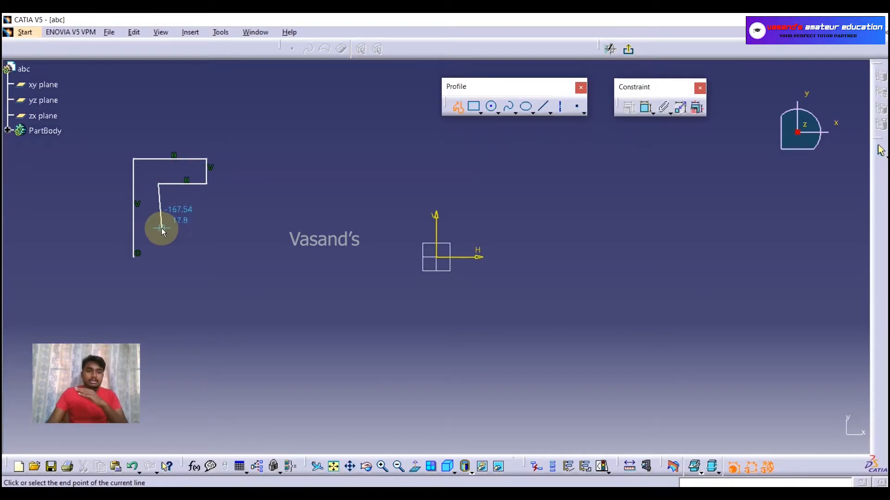
pyautogui.click(160, 238)
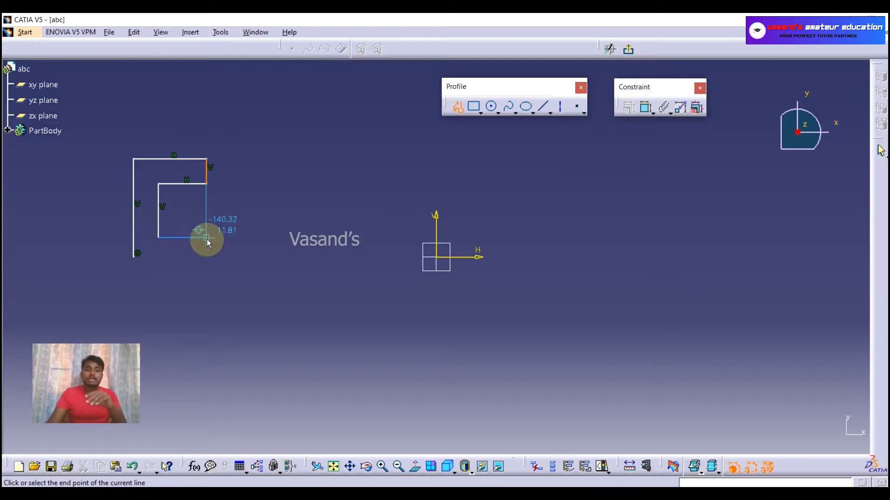
pyautogui.click(206, 238)
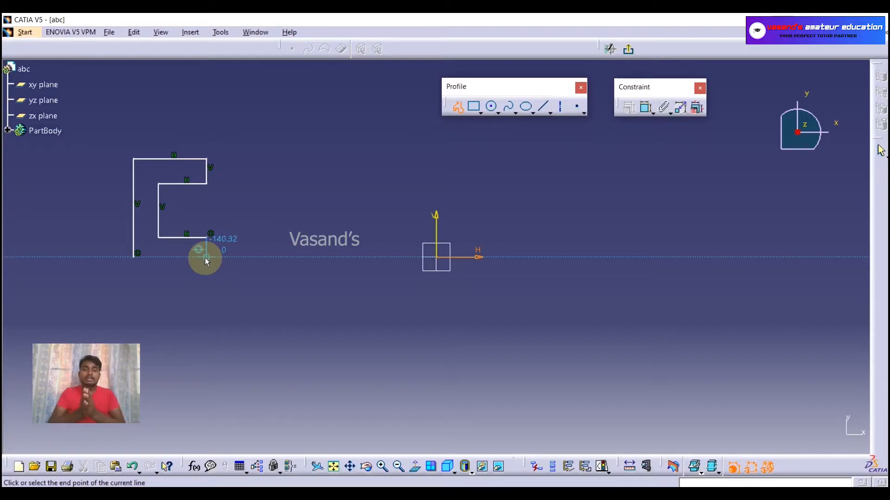
pyautogui.click(206, 257)
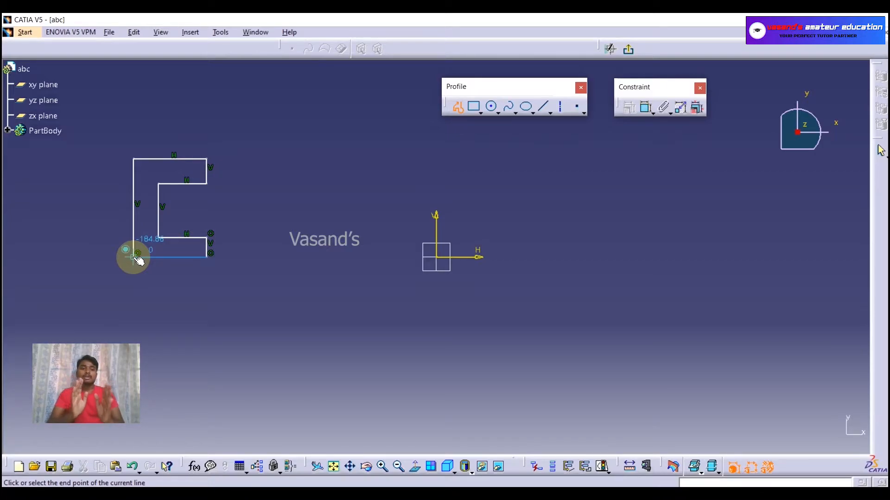
pyautogui.click(133, 257)
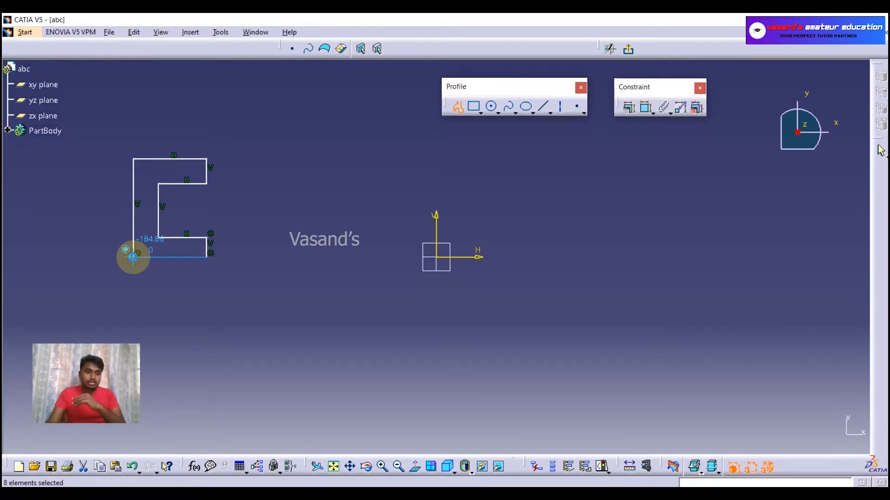
pyautogui.click(282, 201)
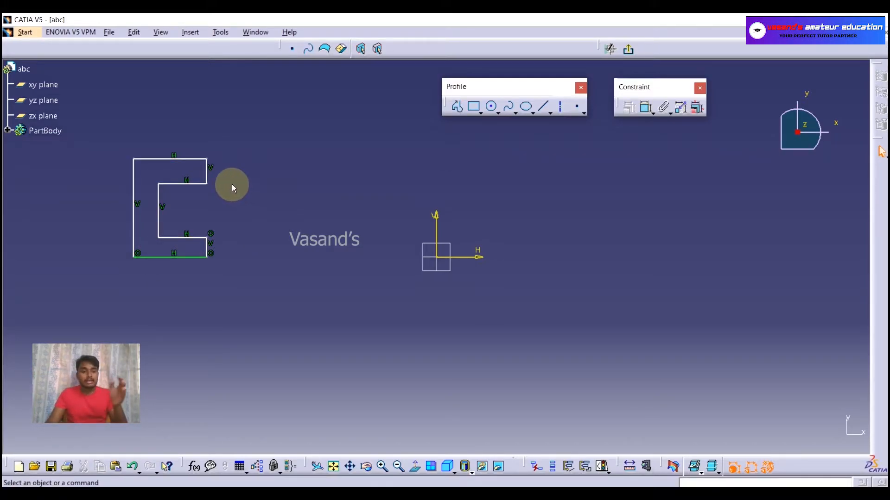
pyautogui.click(206, 174)
pyautogui.click(179, 214)
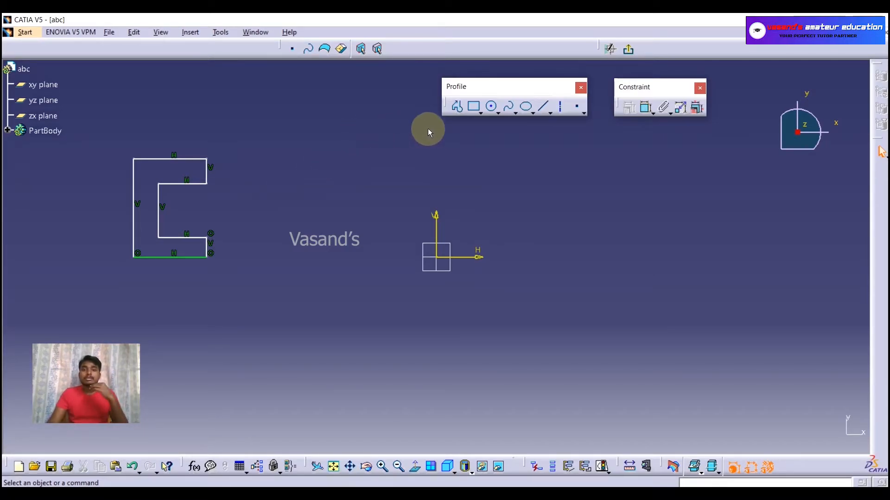
# Step: Sketch a closed letter A beside the C, equally tall, with slanted sides, a flat top and a trapezoidal notch in its base
pyautogui.click(457, 110)
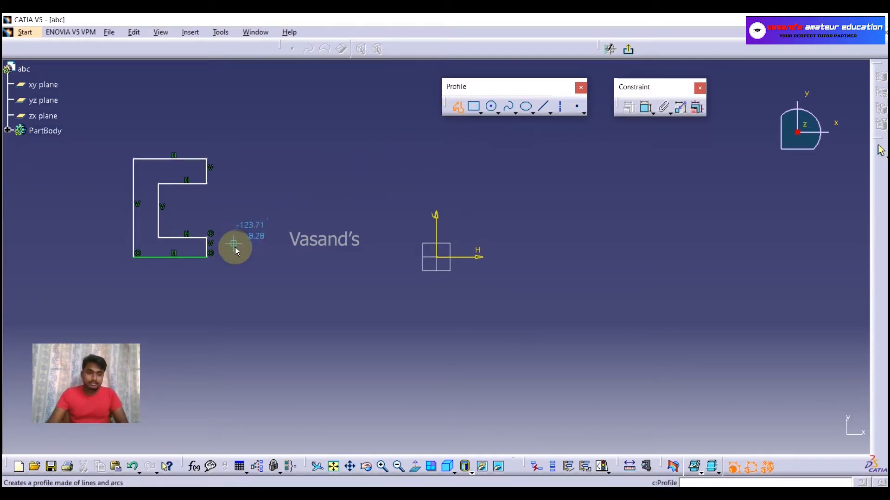
pyautogui.click(263, 257)
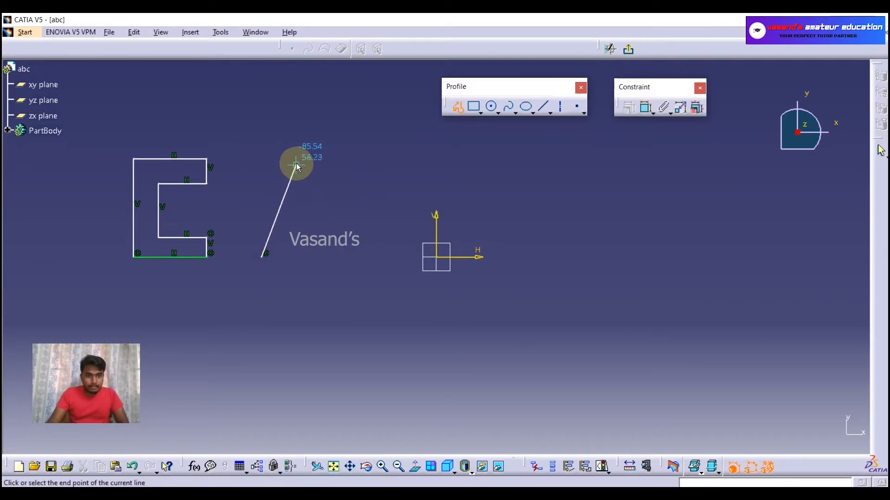
pyautogui.click(292, 159)
pyautogui.click(328, 159)
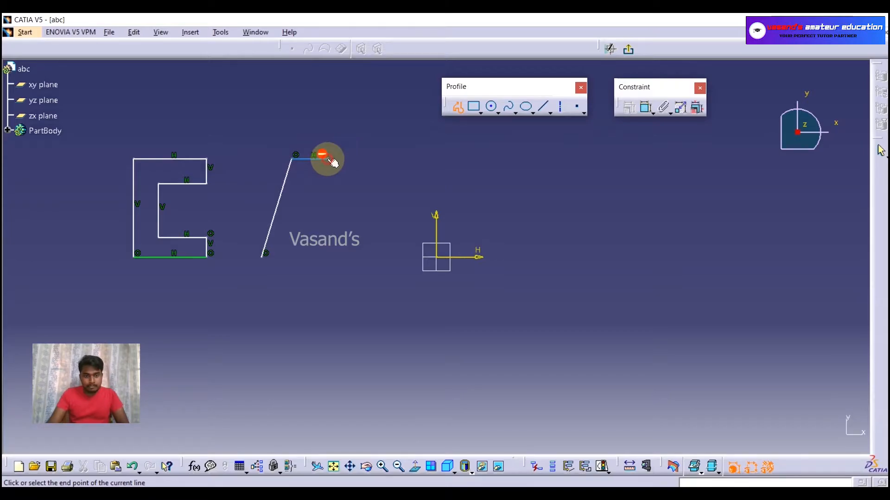
pyautogui.click(372, 256)
pyautogui.click(339, 257)
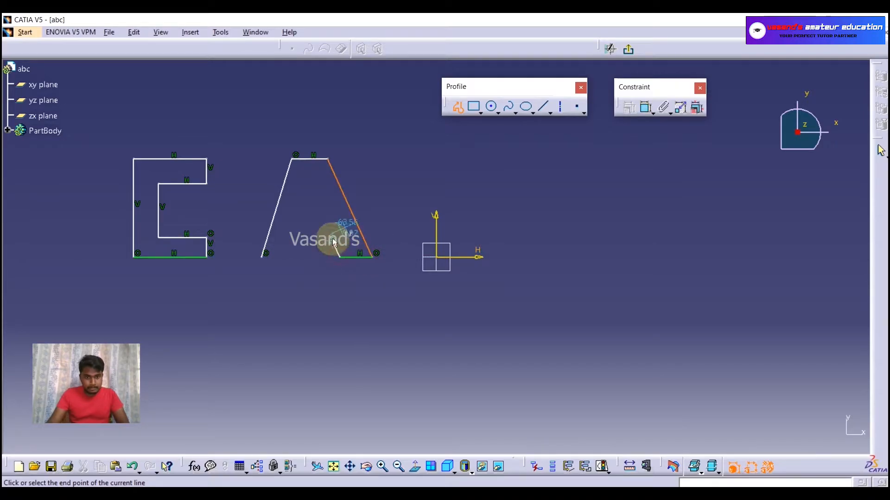
pyautogui.click(335, 234)
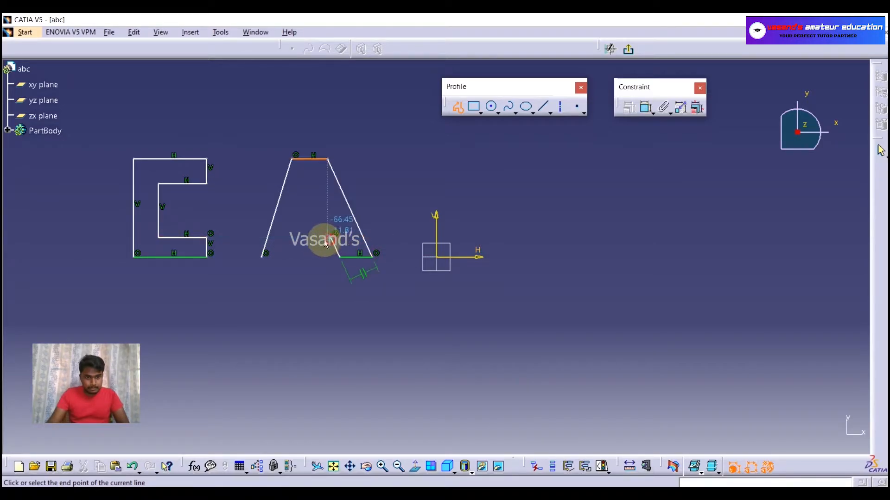
pyautogui.click(299, 234)
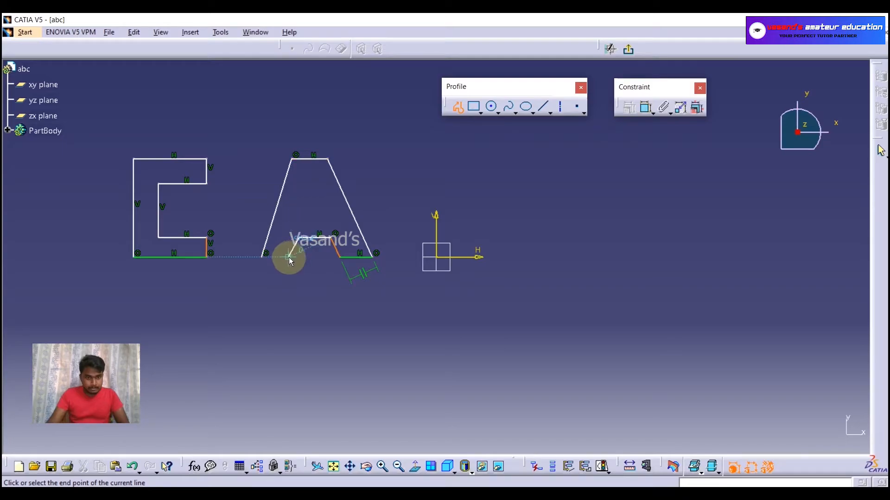
pyautogui.click(288, 257)
pyautogui.click(264, 258)
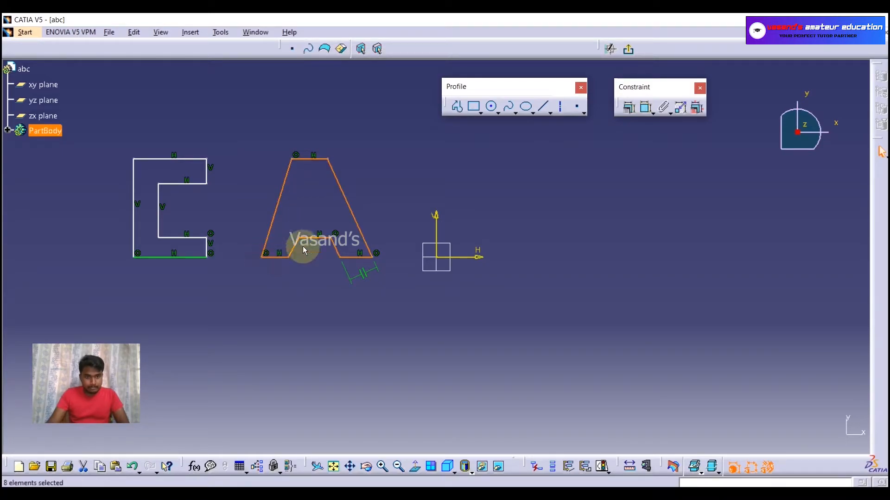
# Step: Sketch a closed letter T beside the A with its bar from about H -18 to H 50, underside near V 50, and stem starting near H 10
pyautogui.click(458, 108)
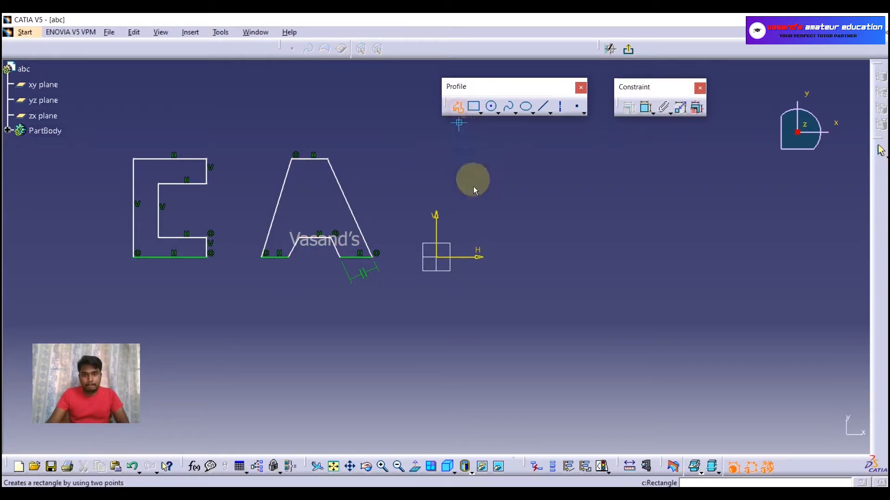
pyautogui.click(457, 255)
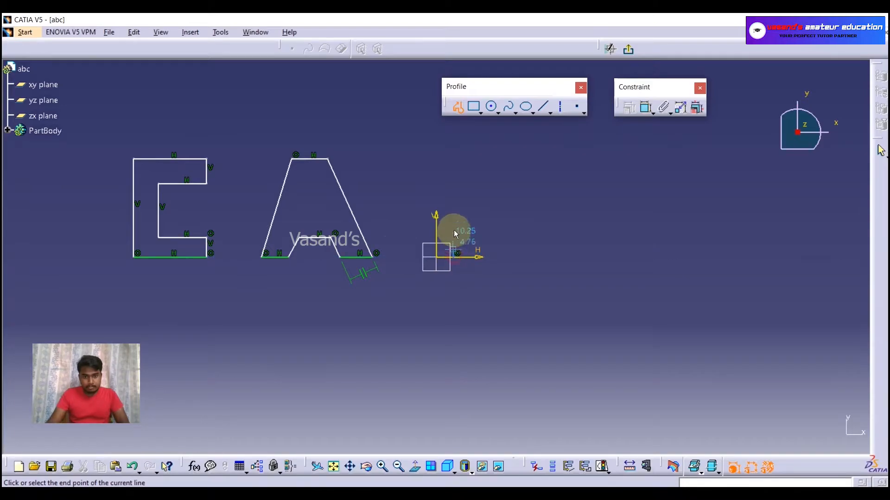
pyautogui.click(453, 176)
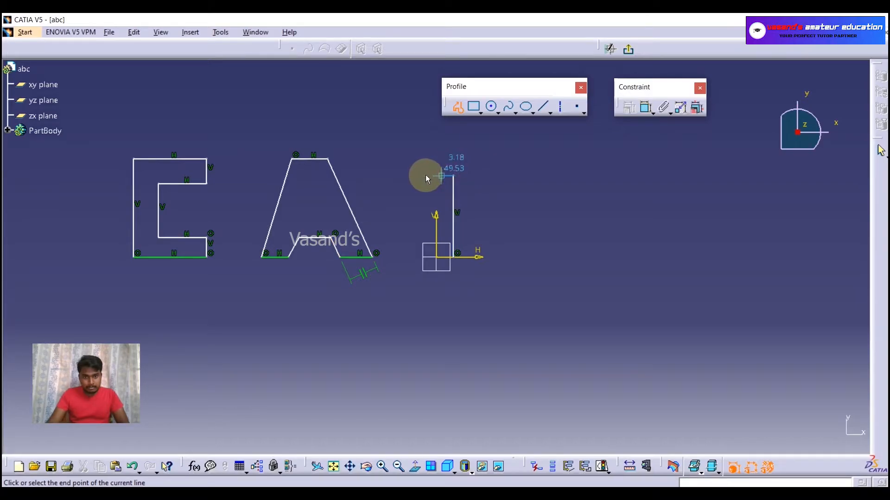
pyautogui.click(407, 176)
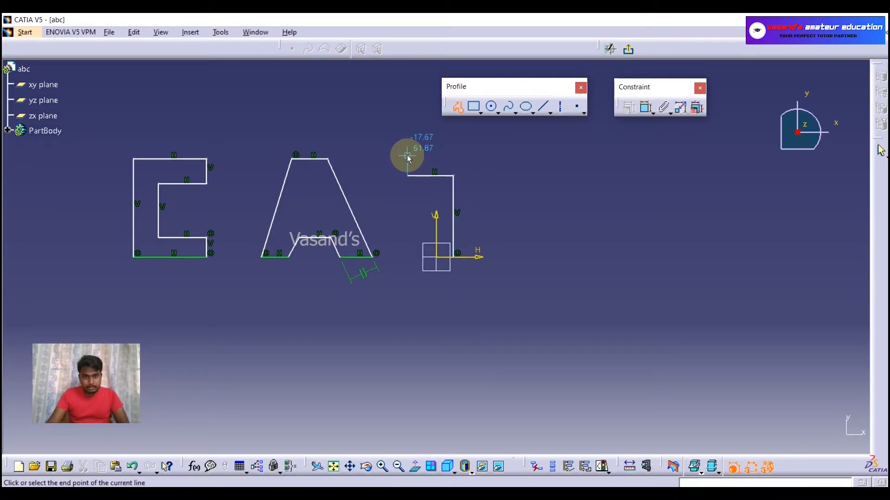
pyautogui.click(407, 159)
pyautogui.click(519, 159)
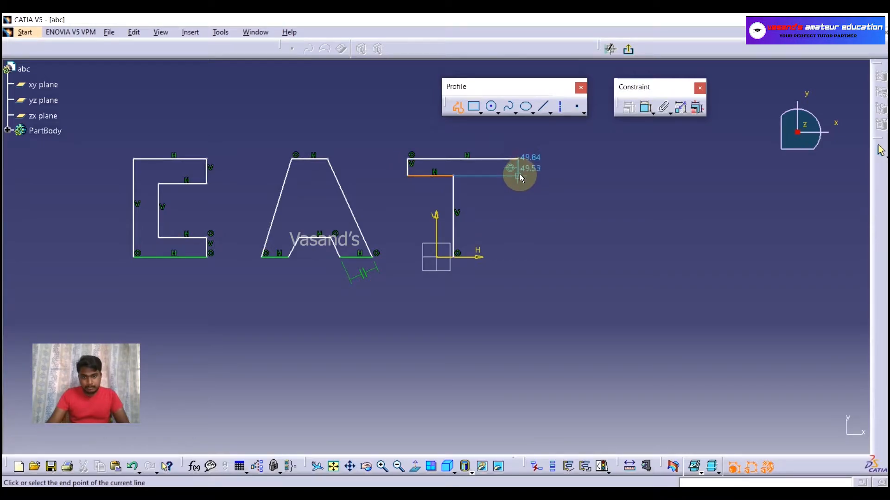
pyautogui.click(518, 176)
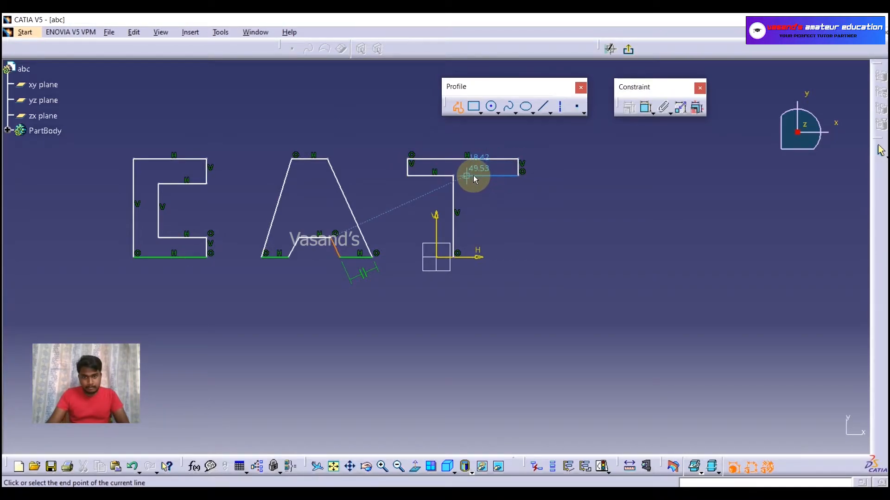
pyautogui.click(480, 175)
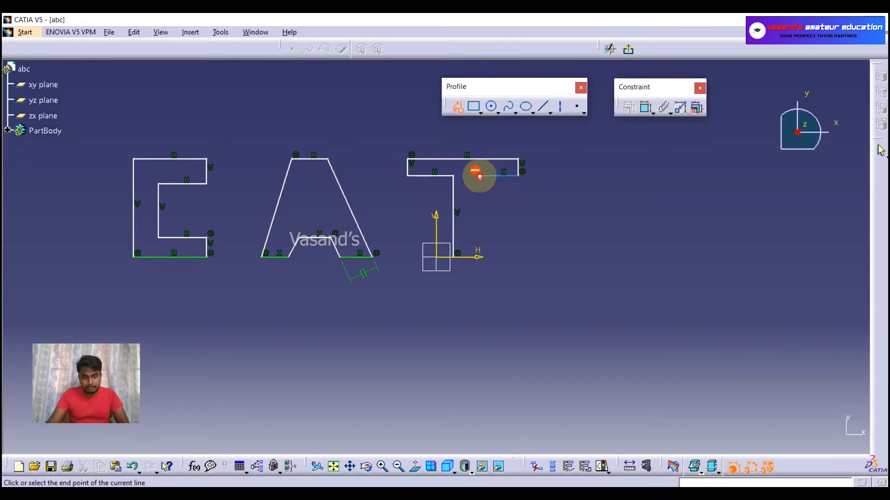
pyautogui.click(482, 254)
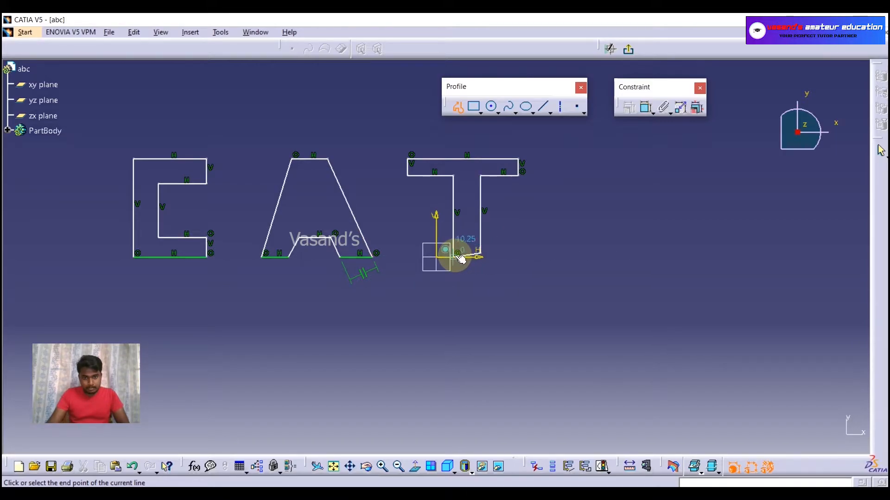
pyautogui.click(457, 253)
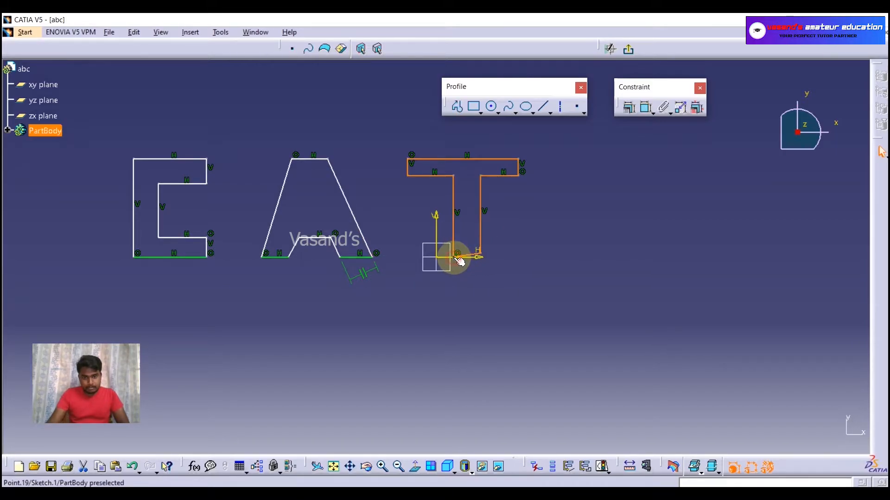
# Step: Sketch a closed upright rectangle for the letter I with the Profile tool, standing on the horizontal axis from about H 87 and about 60 tall
pyautogui.click(459, 107)
pyautogui.click(581, 161)
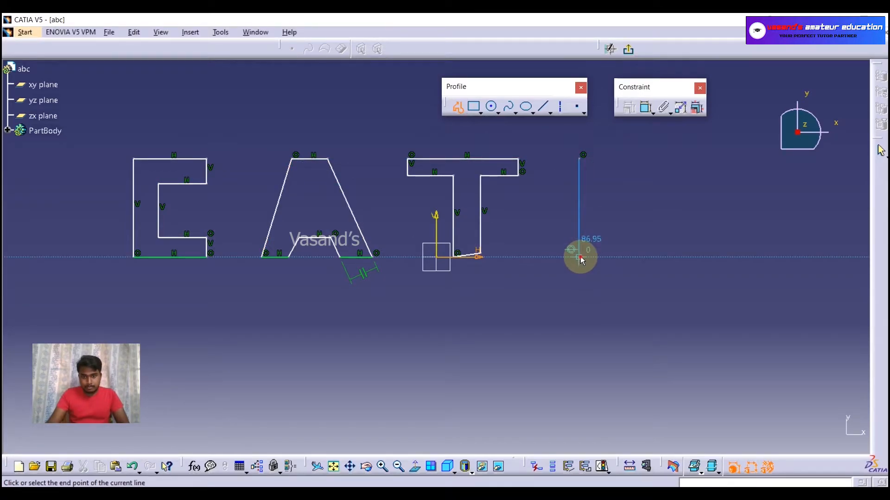
pyautogui.click(580, 257)
pyautogui.click(610, 257)
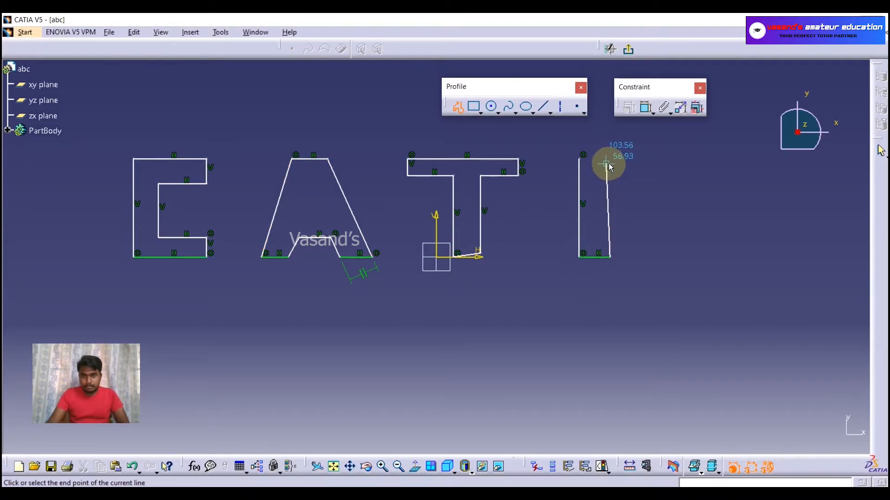
pyautogui.click(610, 160)
pyautogui.click(582, 160)
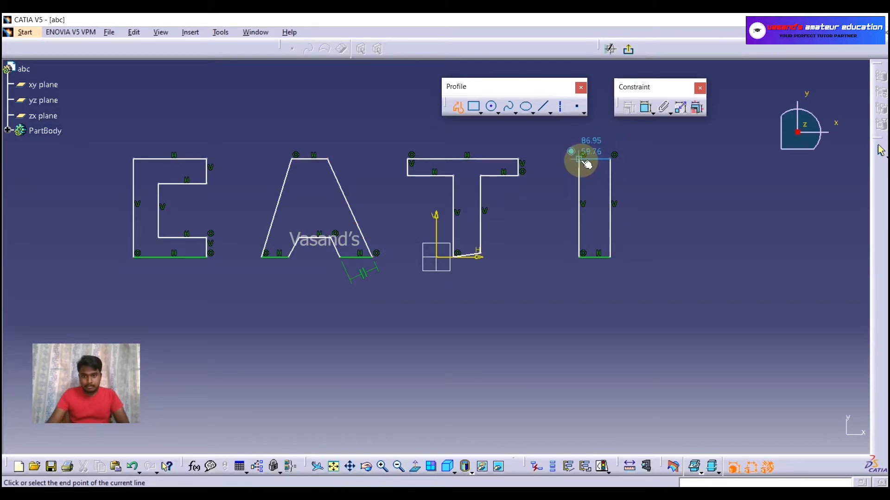
# Step: Sketch a closed second letter A beside the I, about equally tall, with slanted sides, a flat top and a trapezoidal notch in its base
pyautogui.click(457, 111)
pyautogui.click(687, 241)
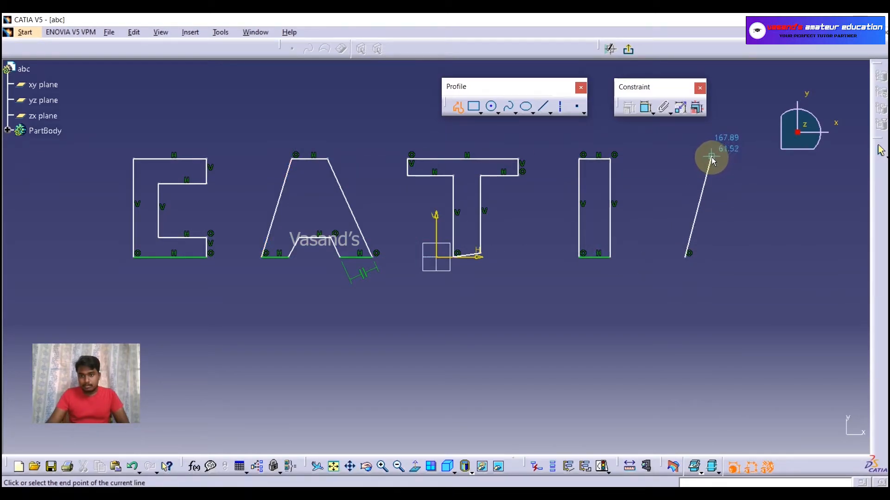
pyautogui.click(739, 160)
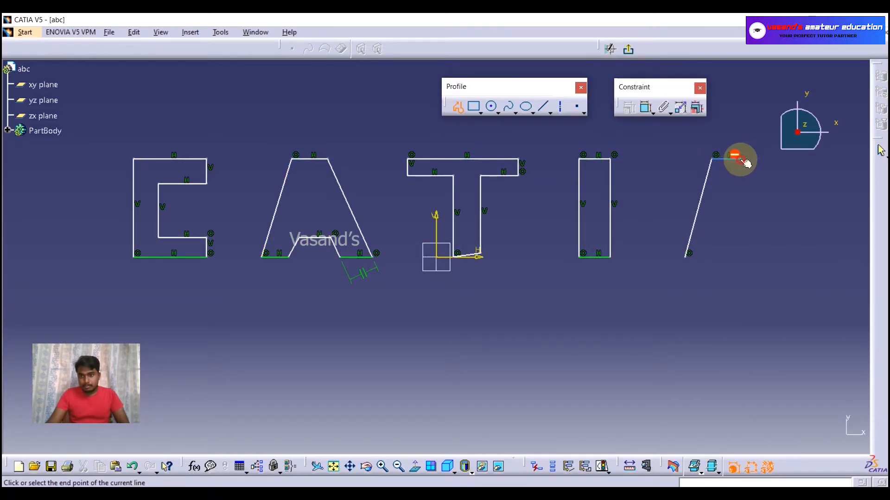
pyautogui.click(778, 254)
pyautogui.click(750, 253)
pyautogui.click(742, 230)
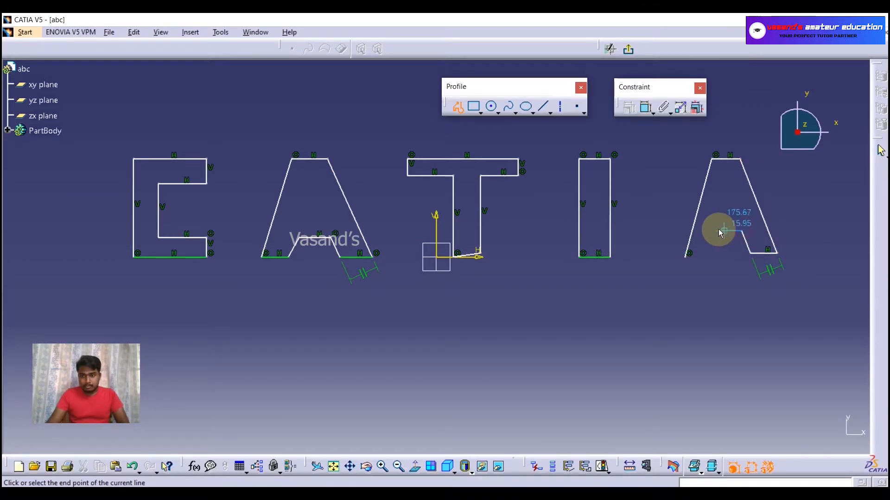
pyautogui.click(717, 231)
pyautogui.click(709, 253)
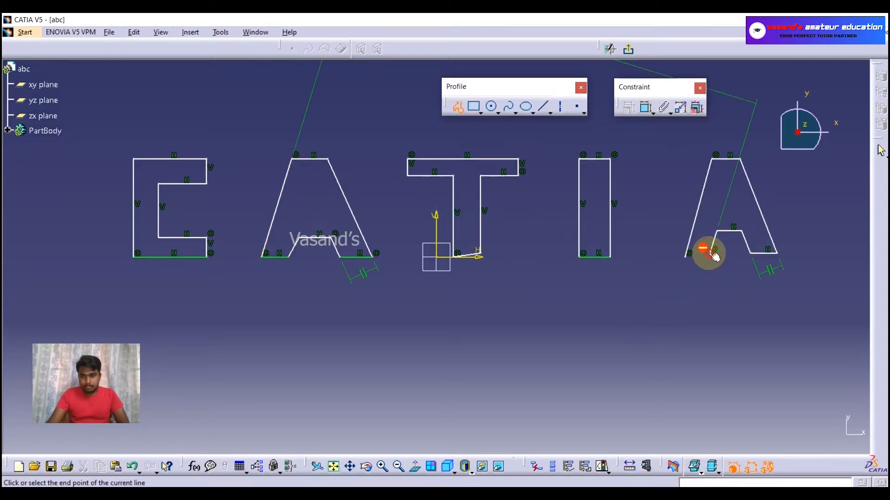
pyautogui.click(688, 254)
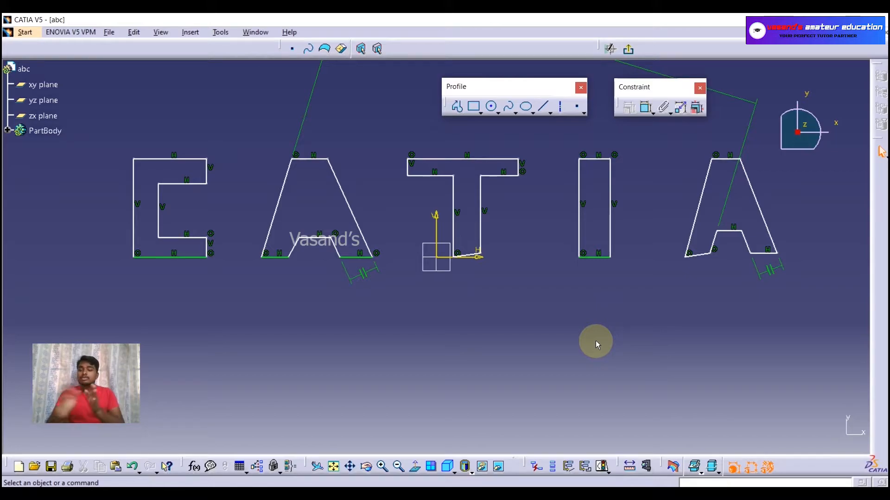
# Step: Dimension the outer vertical side of the letter C and set its length to 60 mm
pyautogui.click(647, 110)
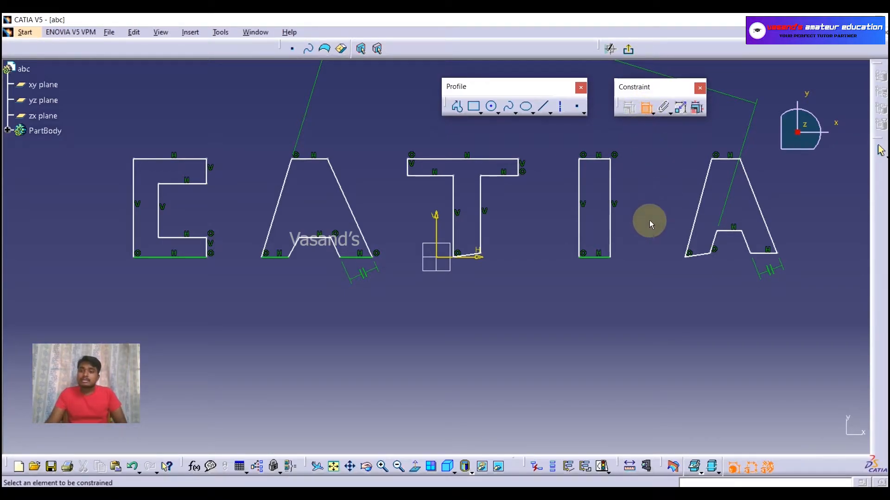
pyautogui.click(134, 216)
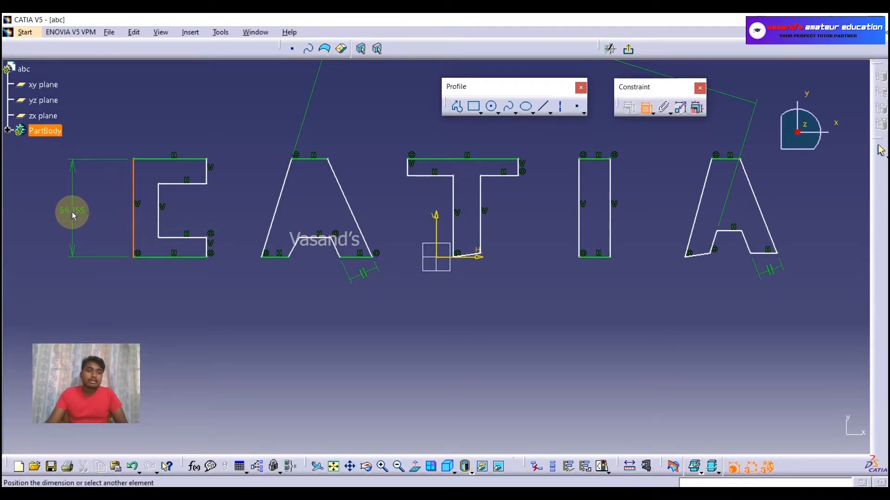
pyautogui.click(72, 213)
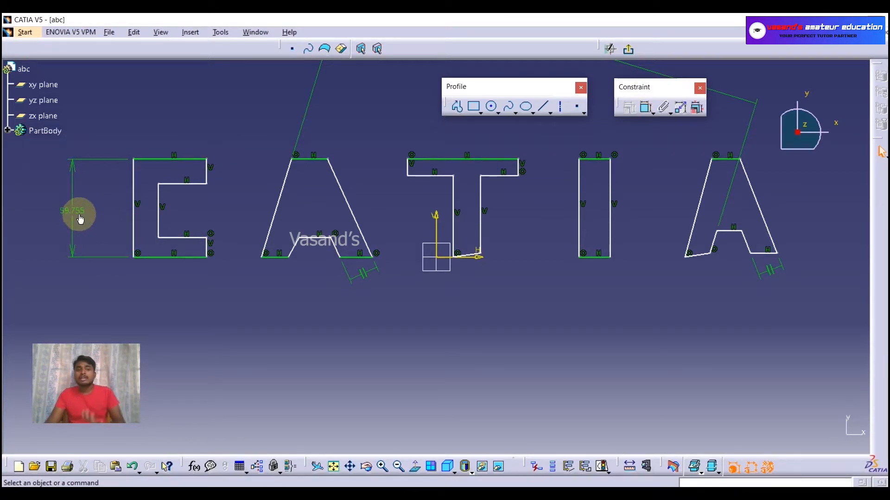
pyautogui.doubleClick(73, 212)
pyautogui.write('60')
pyautogui.press('Return')
pyautogui.click(117, 302)
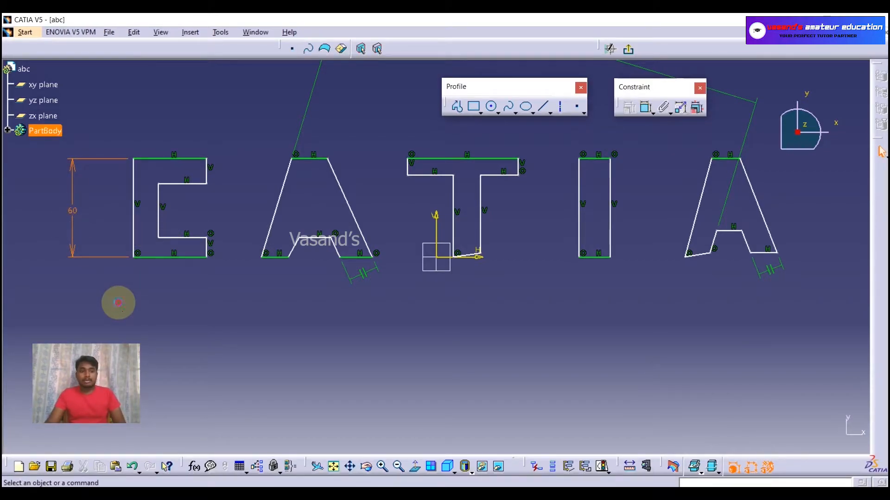
# Step: Add an angle constraint between the slanted side of the last A facing the I and the base line of the I
pyautogui.click(646, 109)
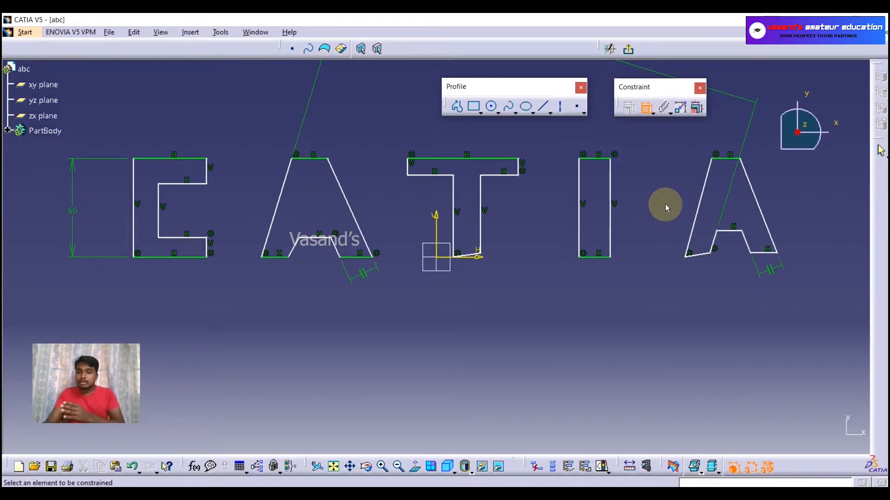
pyautogui.click(702, 204)
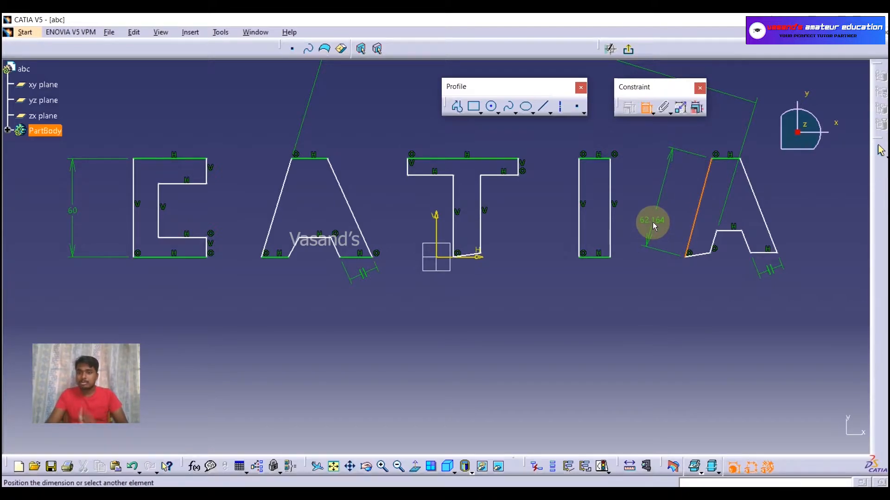
pyautogui.click(602, 258)
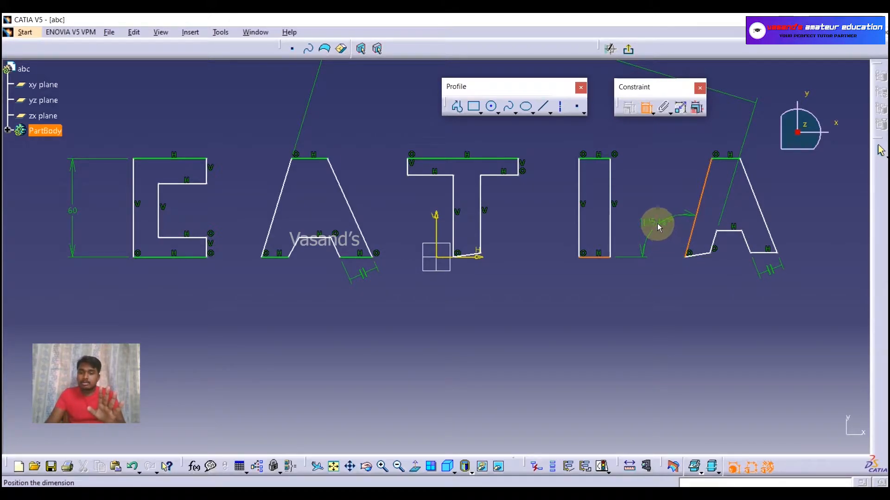
pyautogui.click(652, 226)
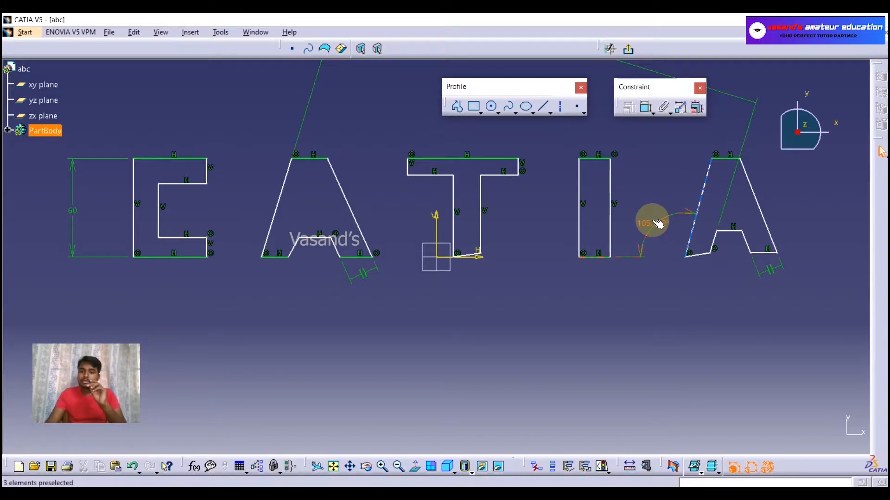
# Step: Set the angle between the last A's slanted side and the I's base to 90 degrees
pyautogui.doubleClick(652, 225)
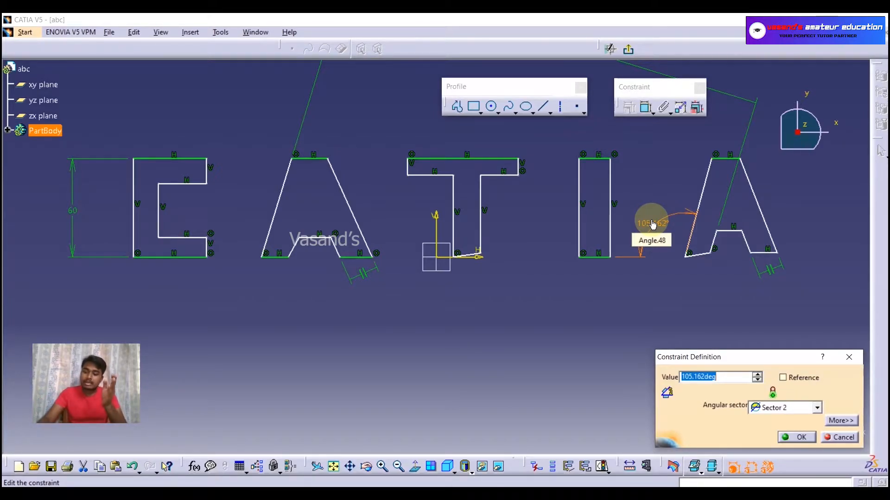
pyautogui.write('90')
pyautogui.press('Return')
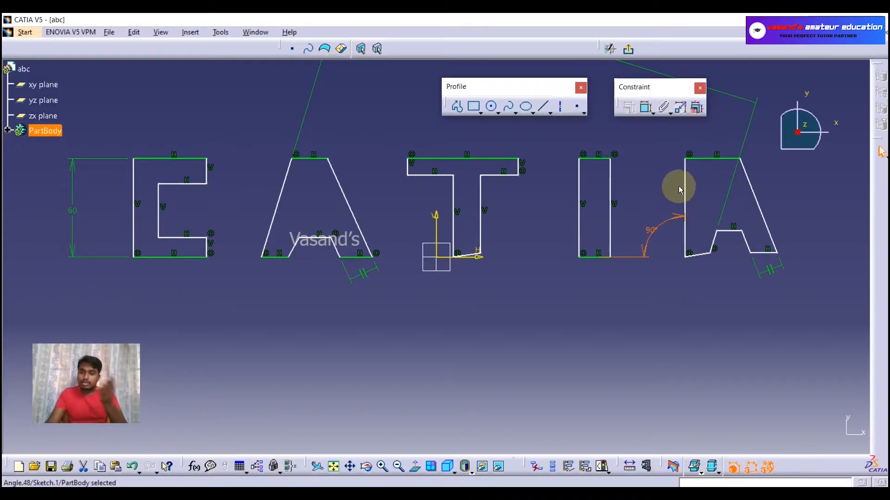
# Step: Set the angle constraint between the last A's slanted side and the I's base to 112 degrees
pyautogui.doubleClick(648, 230)
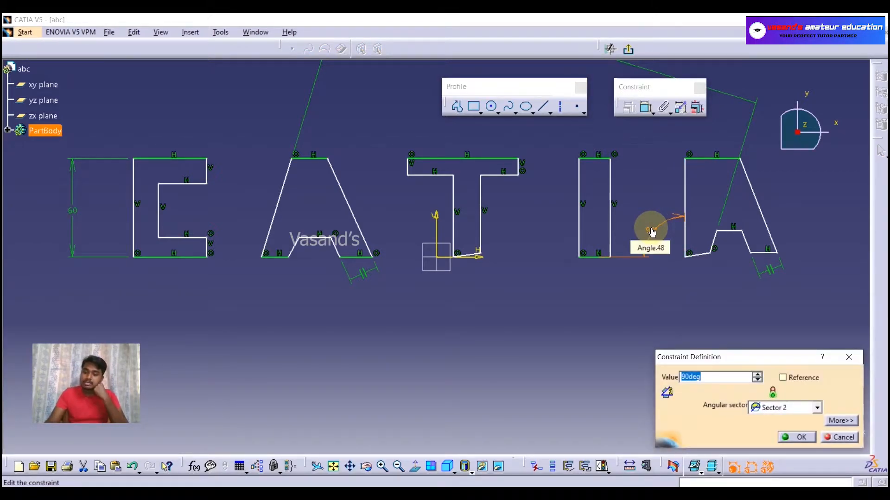
pyautogui.write('112')
pyautogui.press('Return')
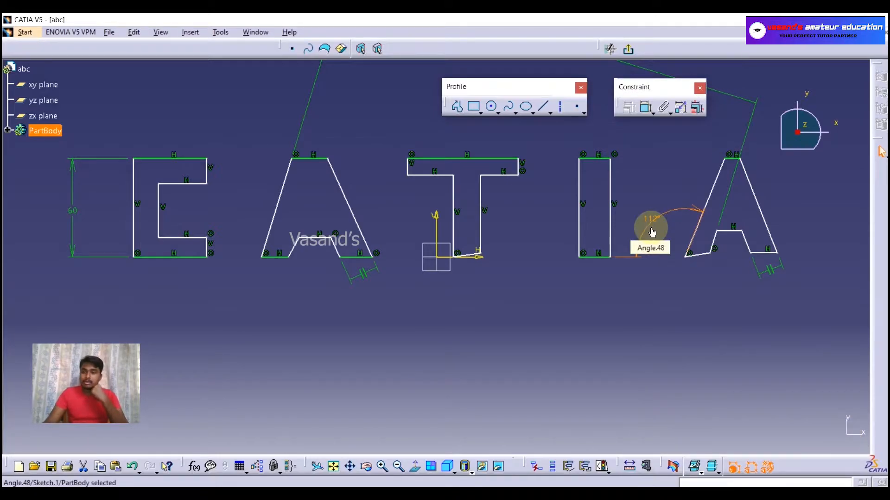
pyautogui.click(687, 297)
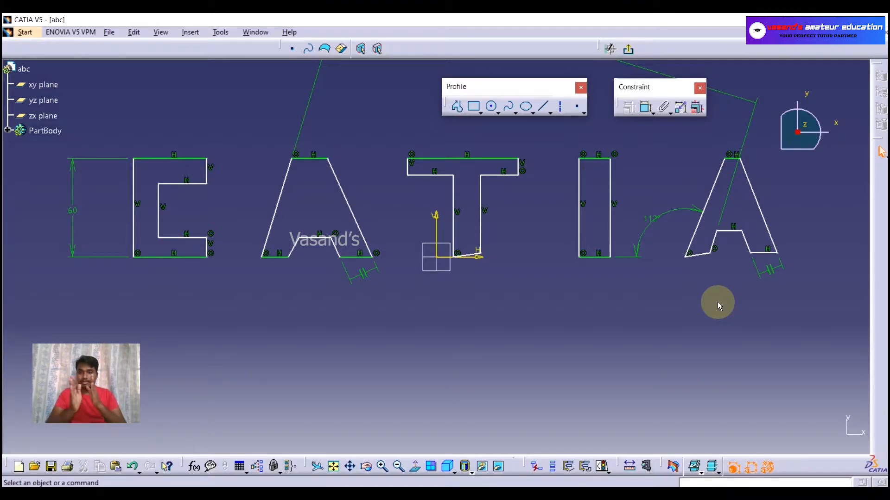
pyautogui.click(646, 108)
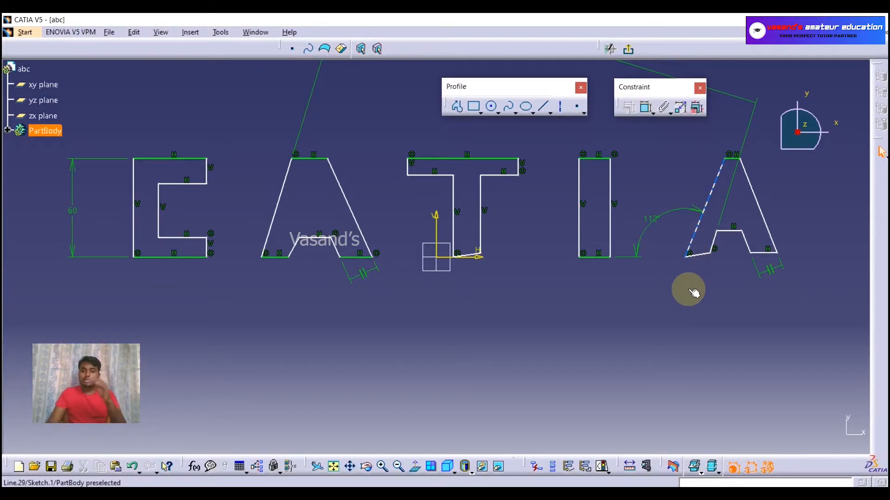
pyautogui.click(669, 282)
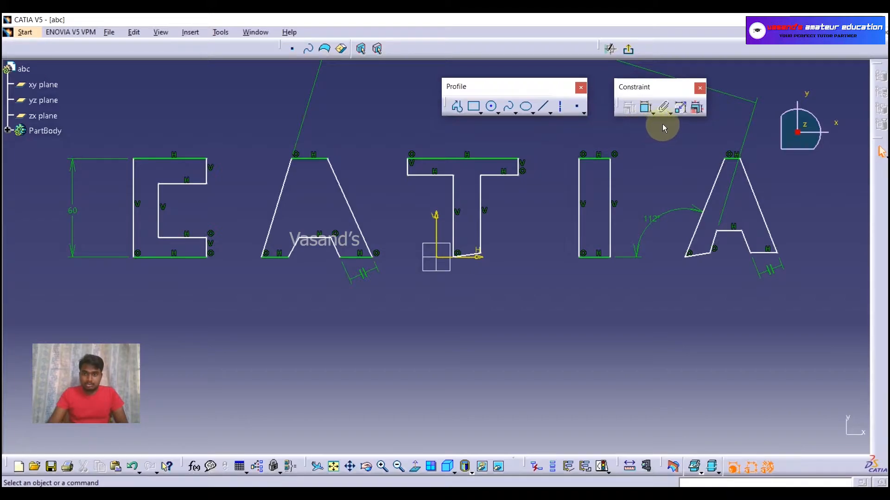
# Step: Exit the sketch and pad the five letter profiles with a length of 20 mm
pyautogui.click(628, 52)
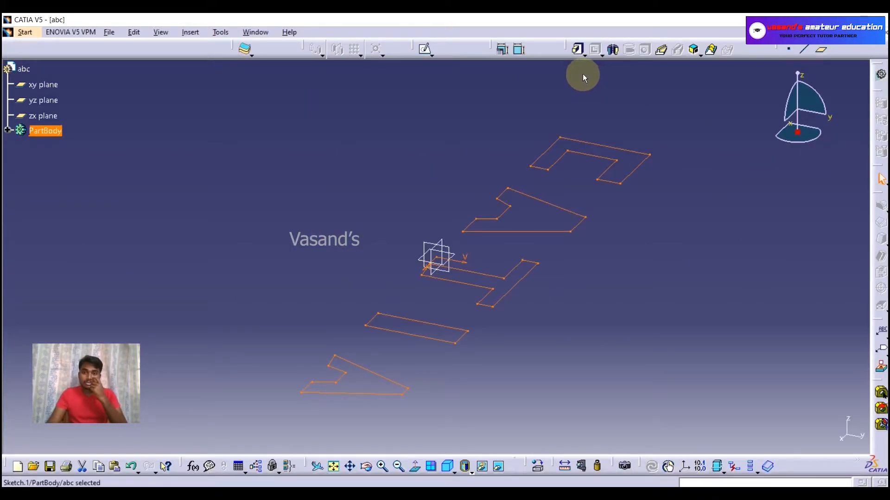
pyautogui.click(577, 49)
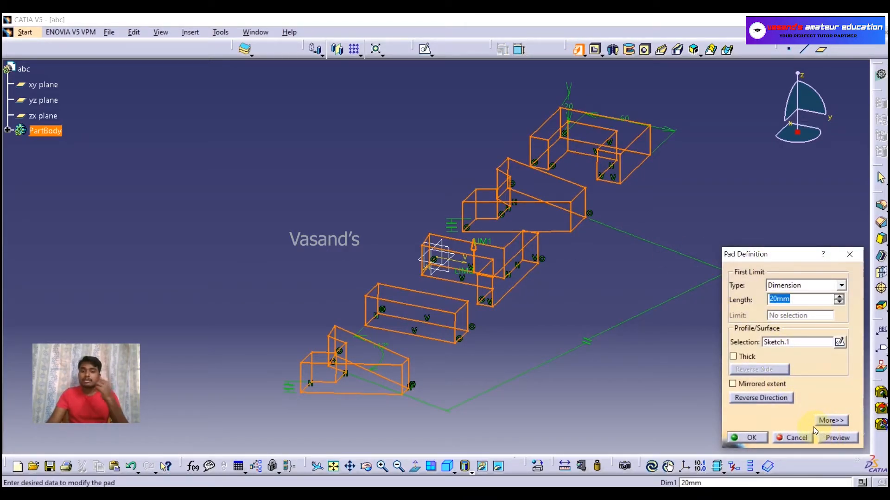
pyautogui.click(748, 438)
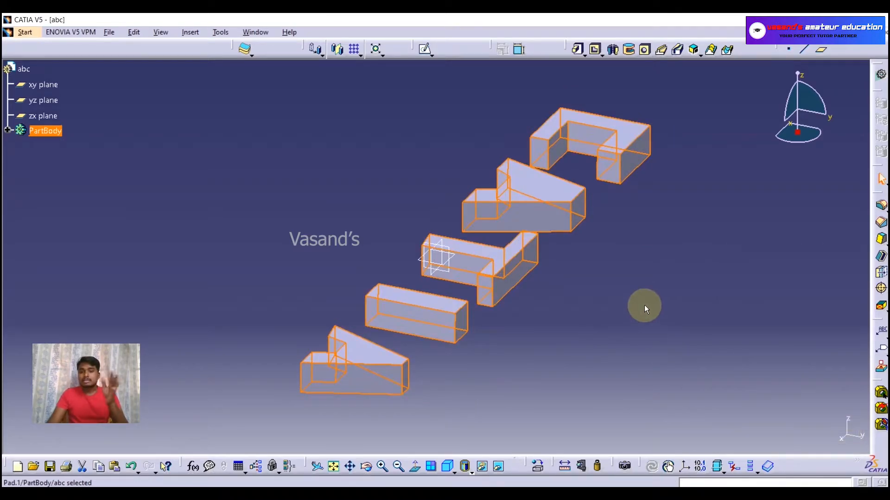
pyautogui.click(296, 291)
# Step: Examine the padded letters from the front and from several other angles
pyautogui.moveTo(278, 283); pyautogui.dragTo(493, 364, button='middle')
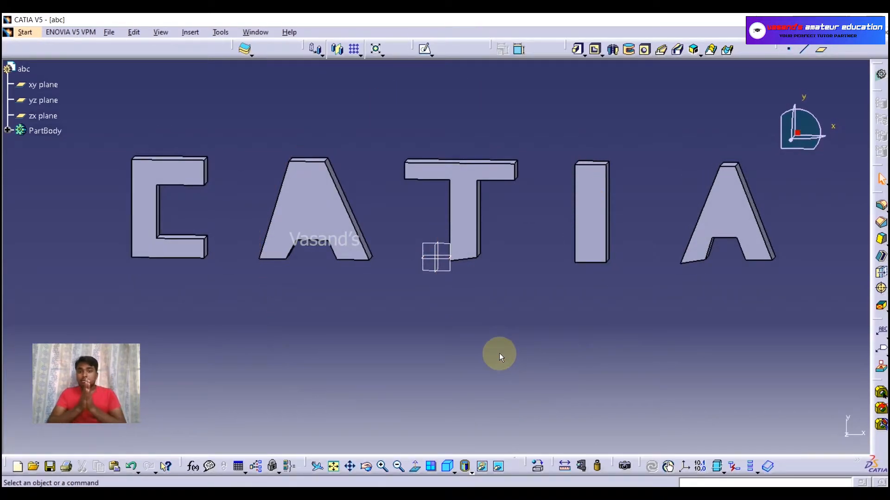
pyautogui.moveTo(611, 319); pyautogui.dragTo(606, 269, button='middle')
pyautogui.moveTo(327, 358); pyautogui.dragTo(324, 294, button='middle')
pyautogui.moveTo(69, 258); pyautogui.dragTo(230, 264, button='middle')
pyautogui.moveTo(649, 252); pyautogui.dragTo(492, 344, button='middle')
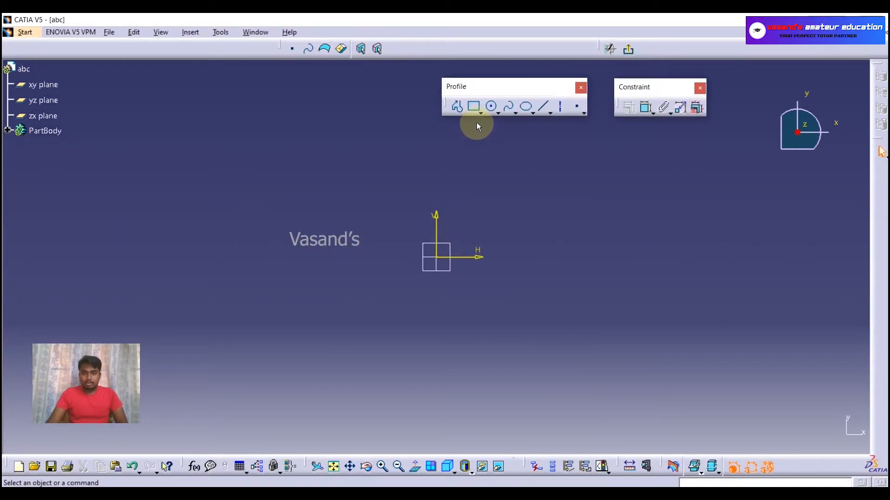
# Step: Sketch a two-point rectangle around the origin, about 143 mm tall, with its upper corner near H 100, V 59
pyautogui.click(480, 112)
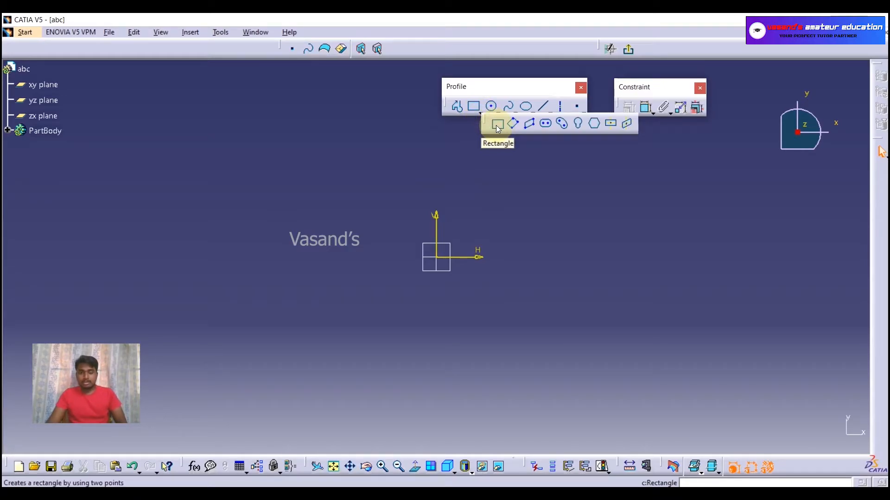
pyautogui.click(496, 124)
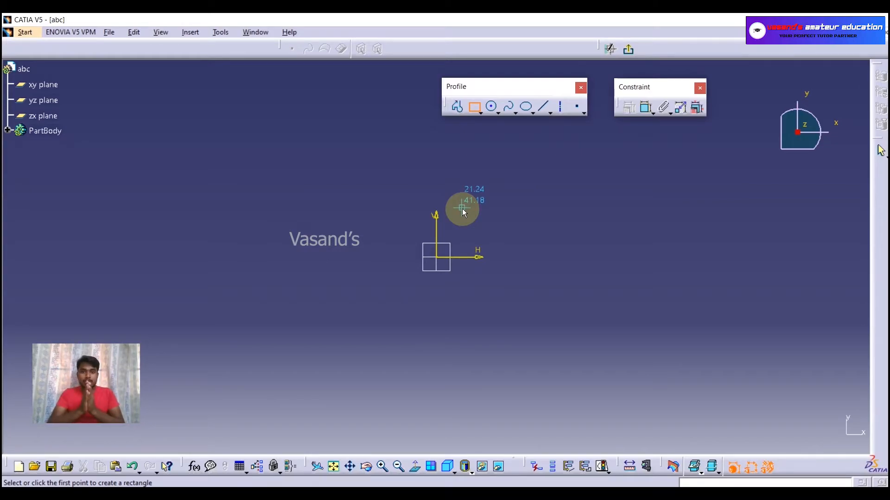
pyautogui.click(331, 359)
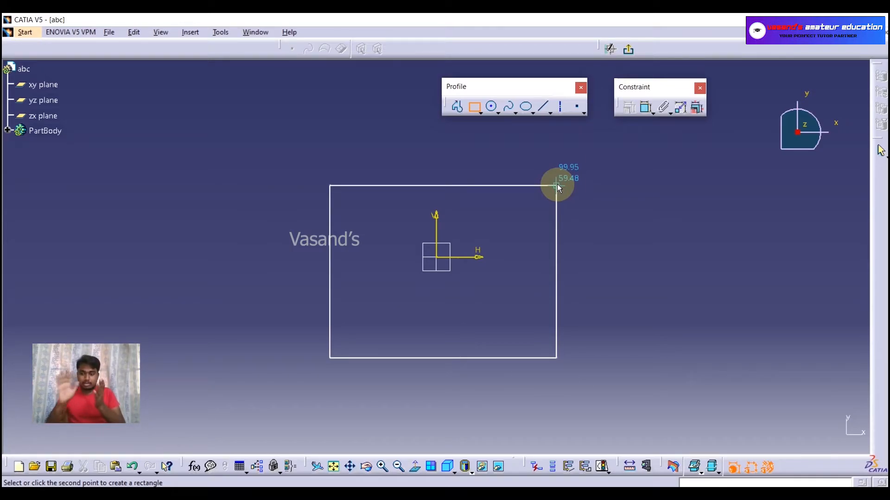
pyautogui.click(557, 186)
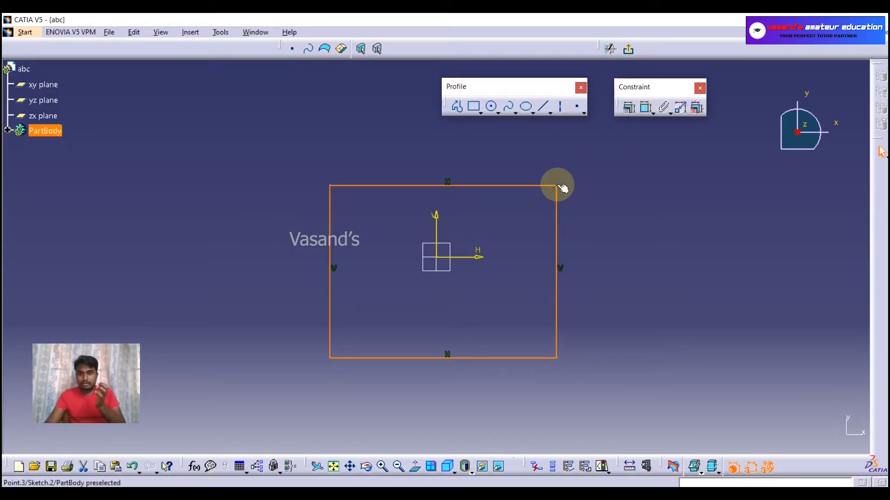
pyautogui.click(610, 203)
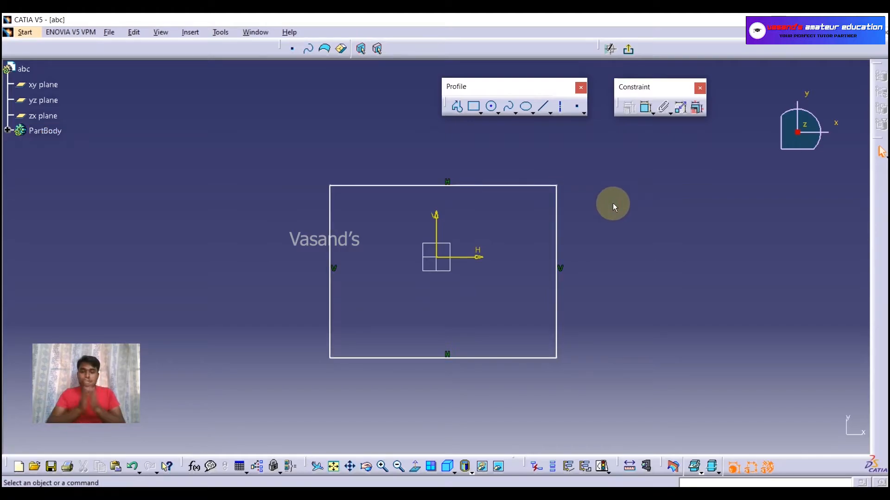
# Step: Dimension the rectangle's vertical side nearest the positive H axis and set its length to 150 mm
pyautogui.click(645, 108)
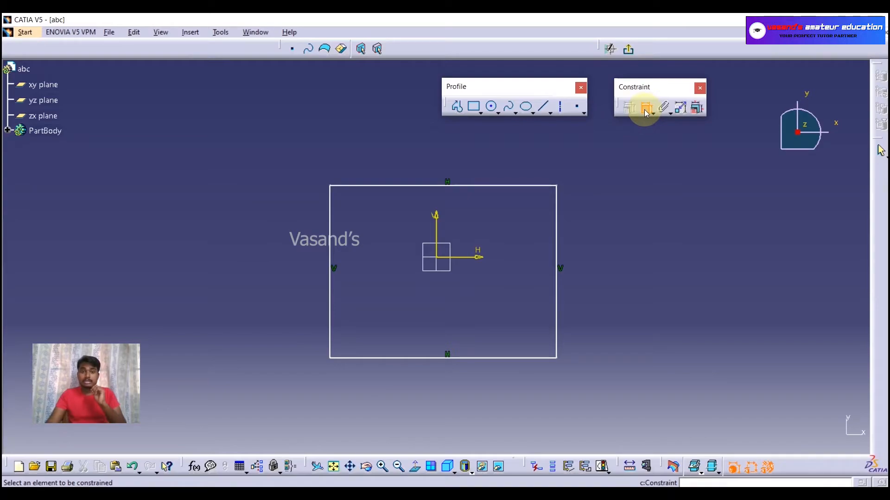
pyautogui.click(561, 291)
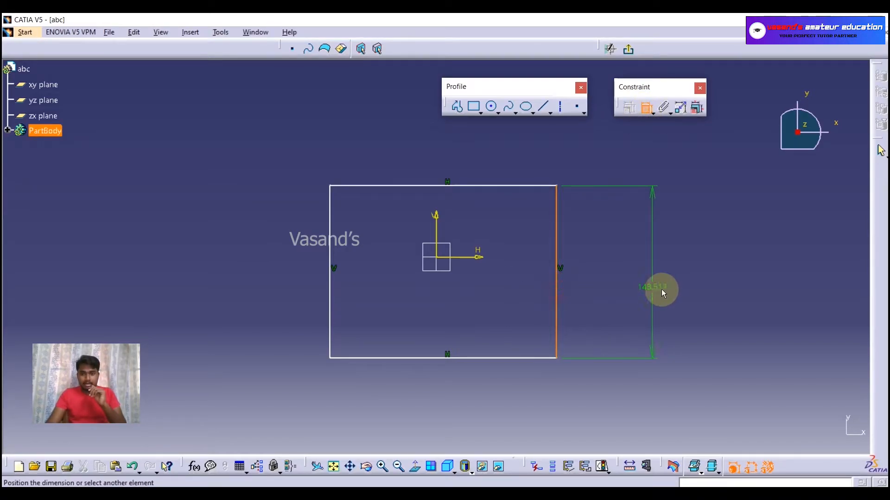
pyautogui.click(667, 265)
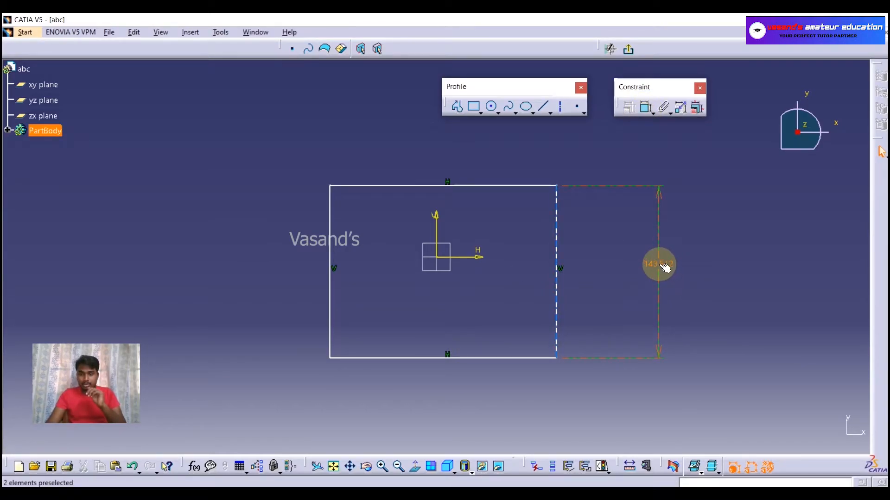
pyautogui.doubleClick(657, 264)
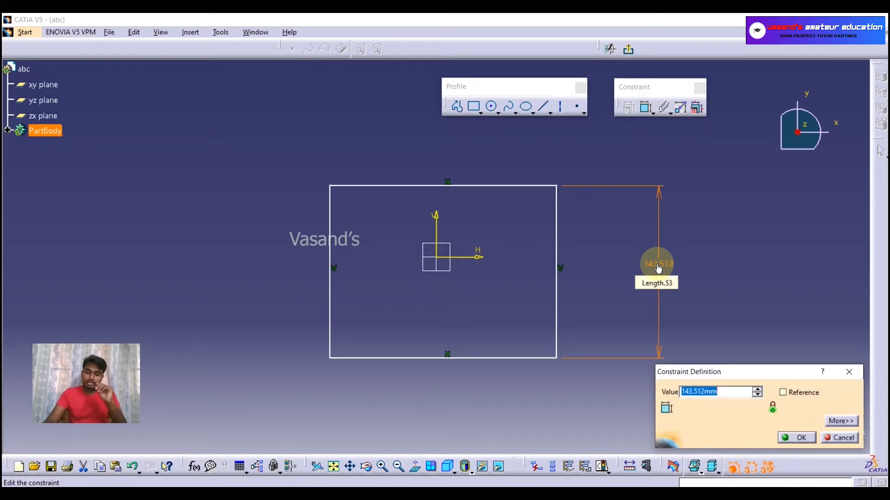
pyautogui.write('150')
pyautogui.press('Return')
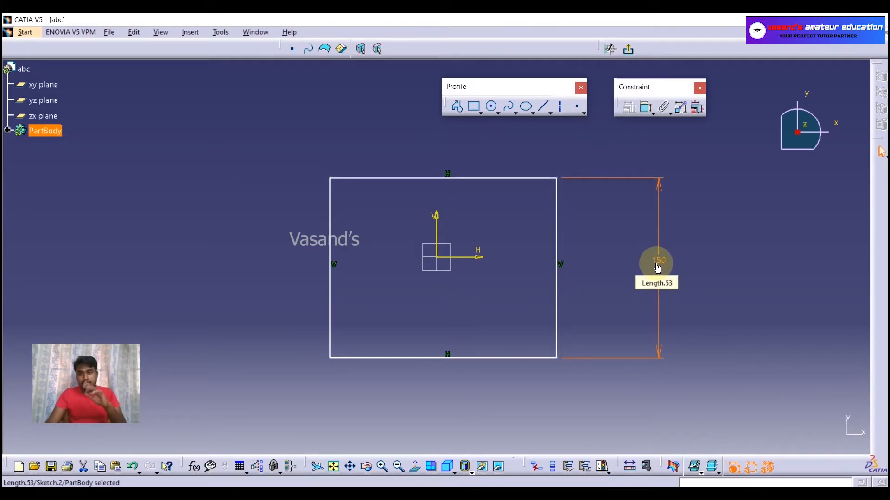
# Step: Dimension the rectangle's lower horizontal side and set its length to 150 mm
pyautogui.click(646, 108)
pyautogui.click(471, 357)
pyautogui.click(453, 417)
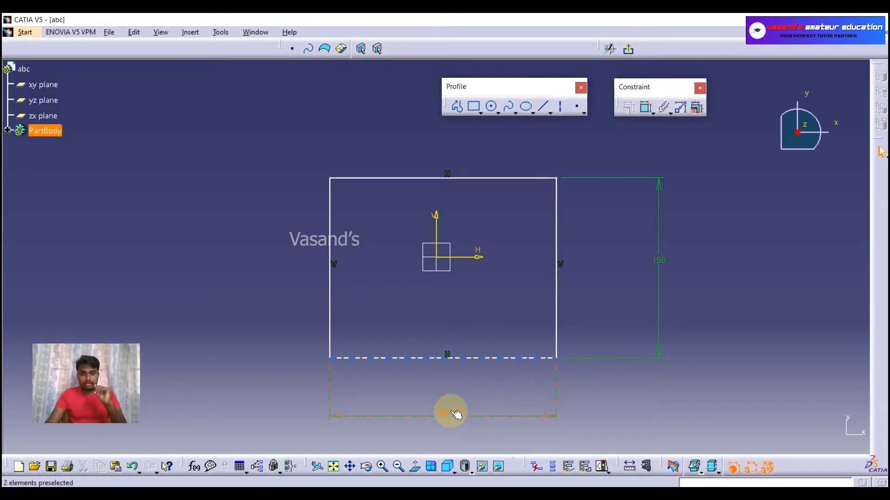
pyautogui.doubleClick(452, 415)
pyautogui.write('100')
pyautogui.press('Return')
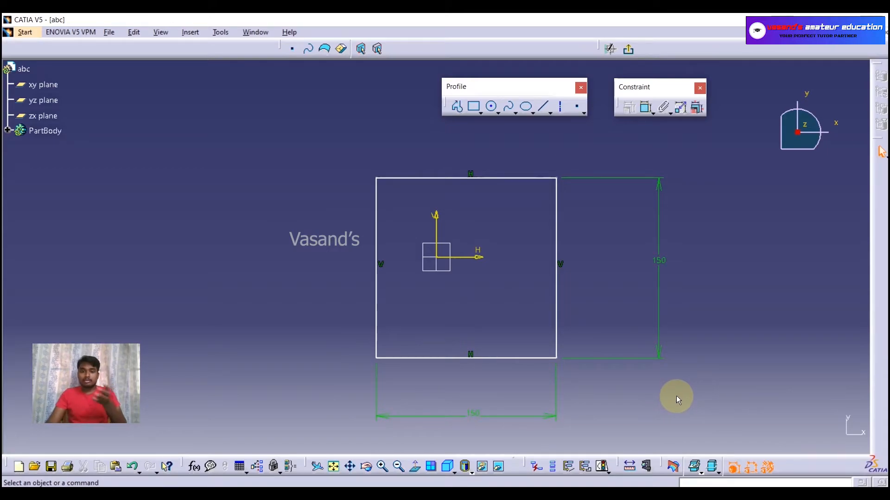
# Step: Set the length dimension of the rectangle's lower side to 300 mm
pyautogui.doubleClick(477, 415)
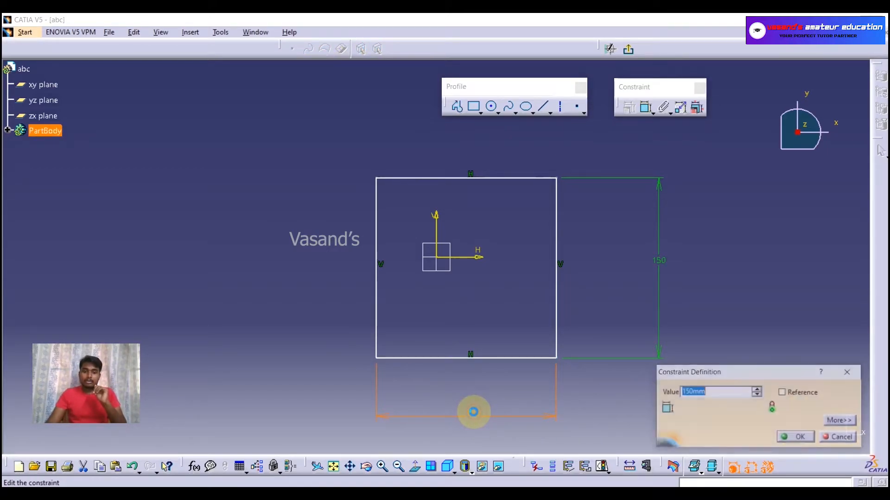
pyautogui.write('300')
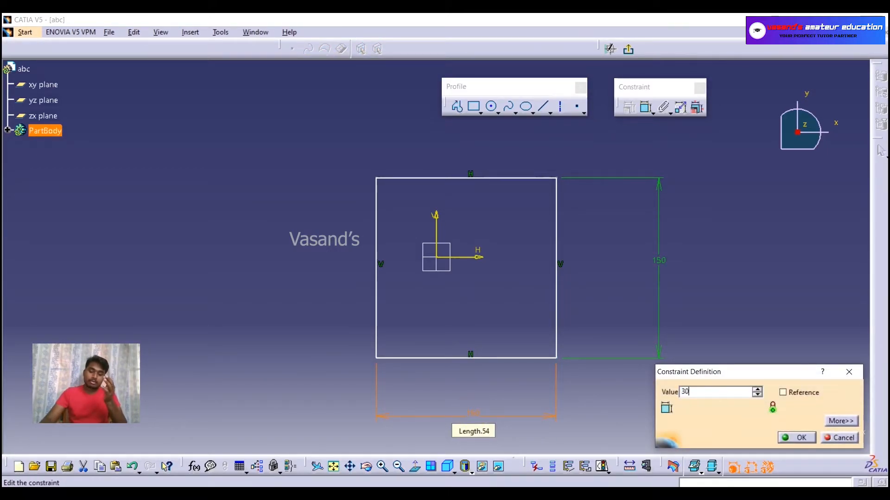
pyautogui.press('Return')
pyautogui.click(600, 397)
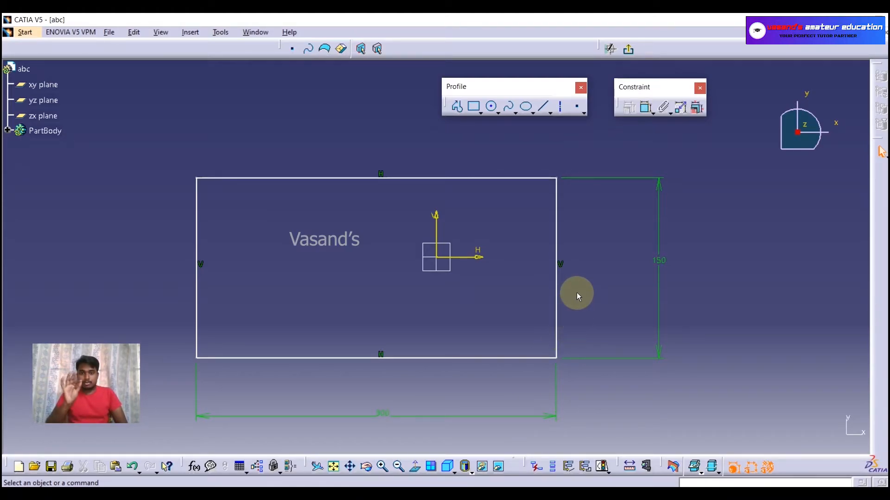
# Step: Delete the whole dimensioned rectangle from the sketch
pyautogui.moveTo(179, 149); pyautogui.dragTo(693, 393)
pyautogui.press('Delete')
# Step: Sketch an oriented rectangle about 131 by 73 mm, starting on the horizontal axis near H -157 and sloping up towards the vertical axis
pyautogui.click(474, 108)
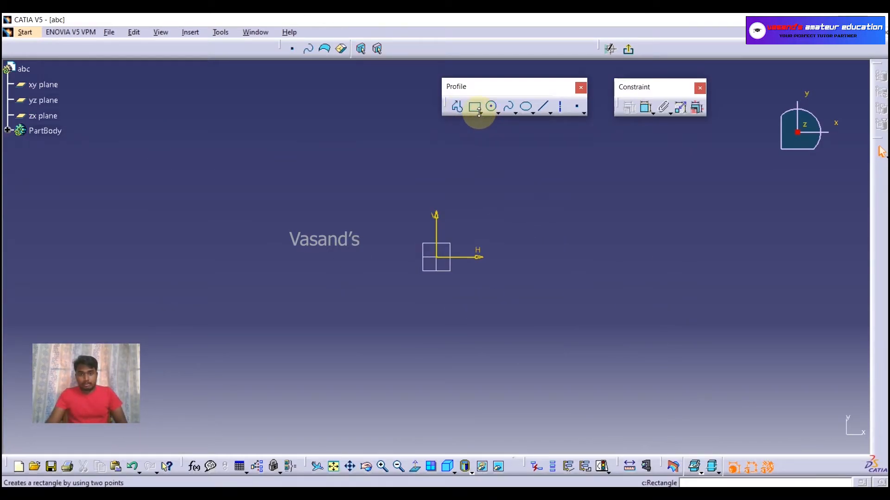
pyautogui.click(479, 113)
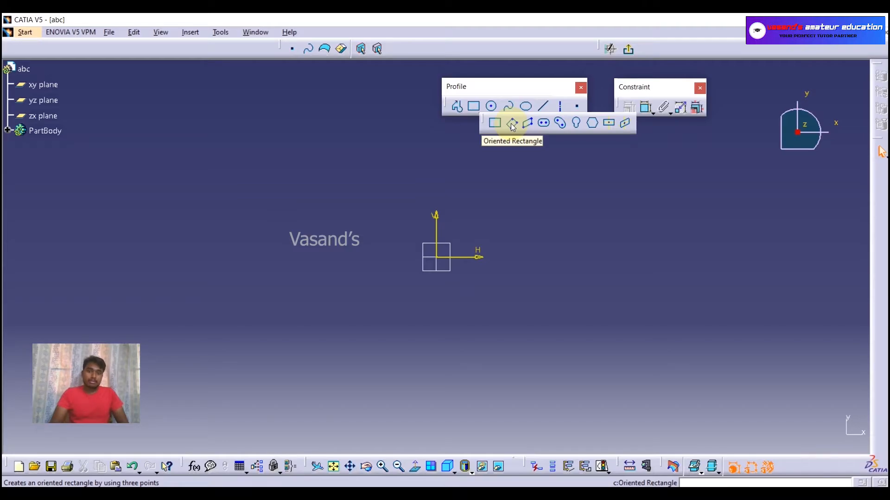
pyautogui.click(596, 219)
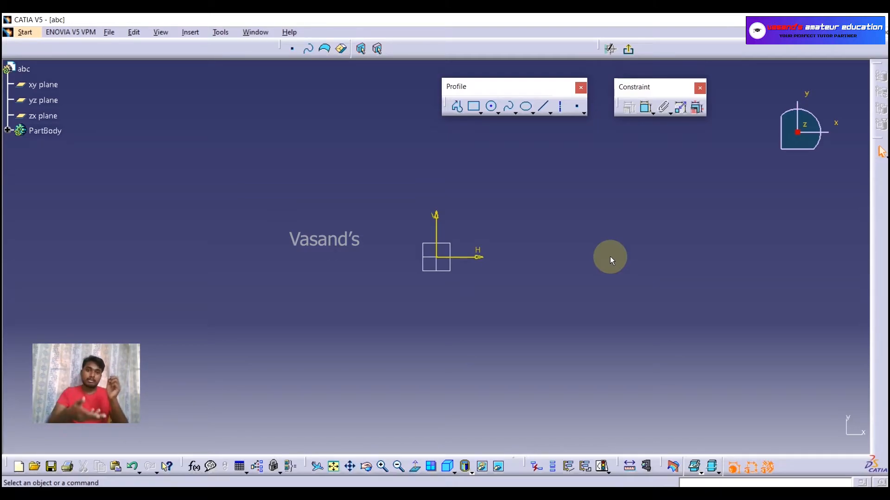
pyautogui.click(480, 111)
pyautogui.click(511, 124)
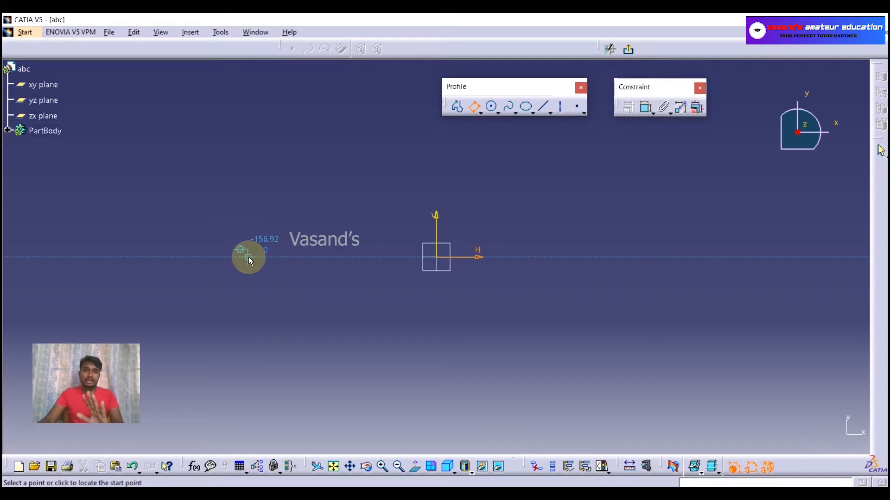
pyautogui.click(249, 257)
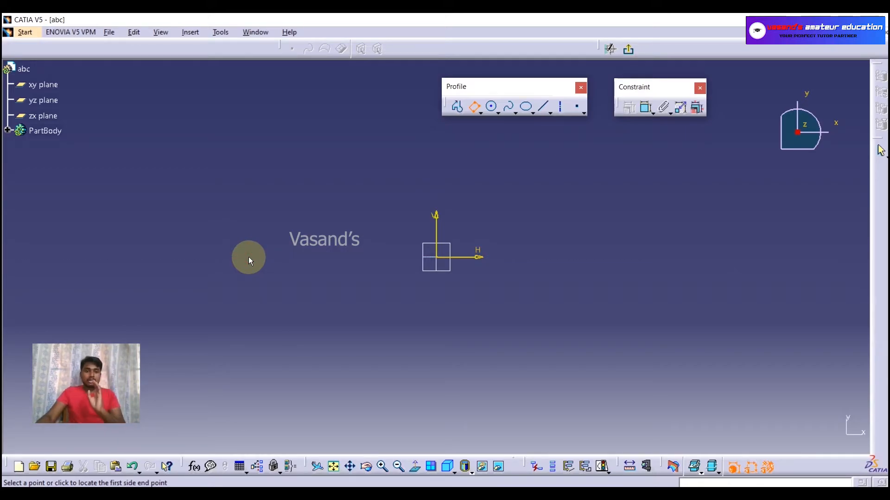
pyautogui.click(395, 203)
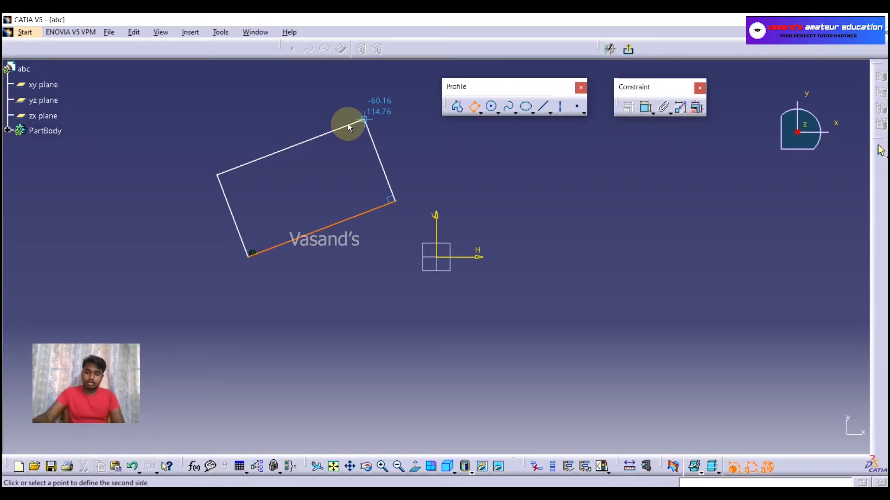
pyautogui.click(348, 124)
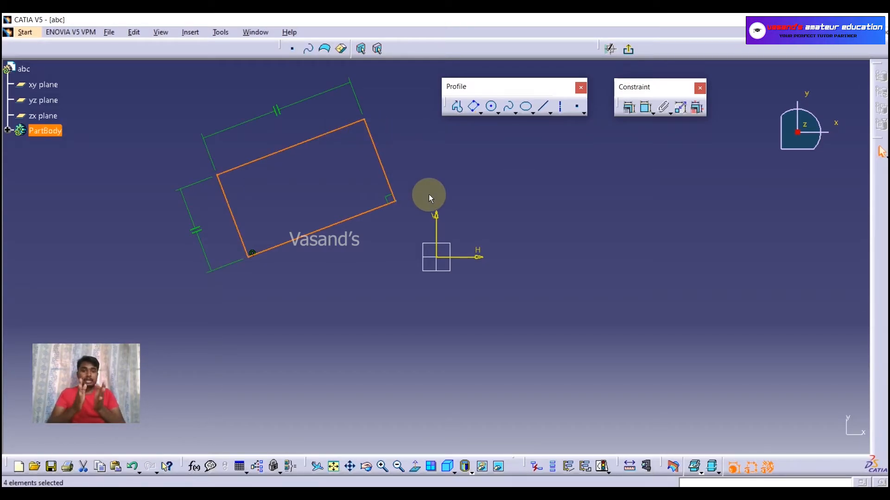
# Step: Dimension the oriented rectangle's lower long side and set its length to 100 mm
pyautogui.click(645, 108)
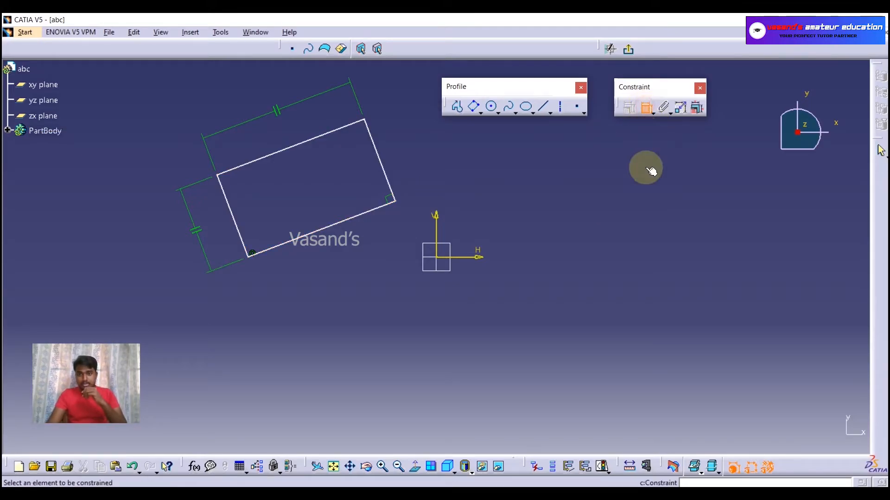
pyautogui.click(341, 225)
pyautogui.click(358, 279)
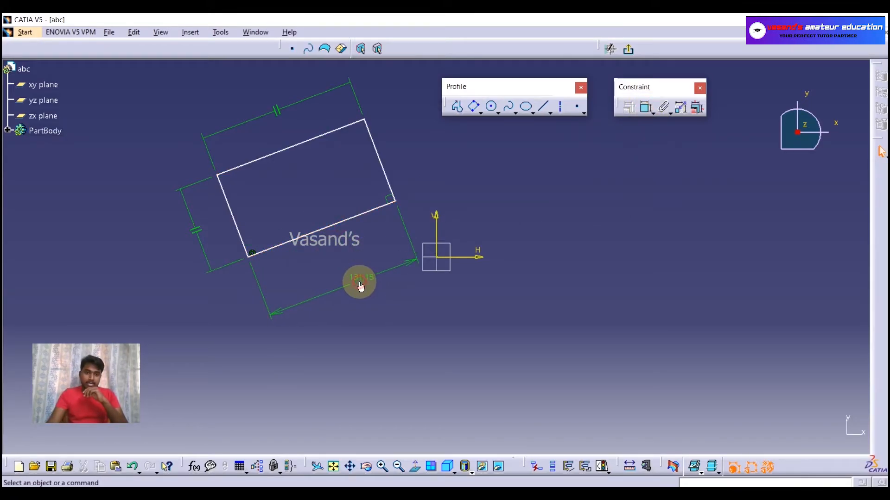
pyautogui.click(357, 277)
pyautogui.doubleClick(357, 278)
pyautogui.write('100')
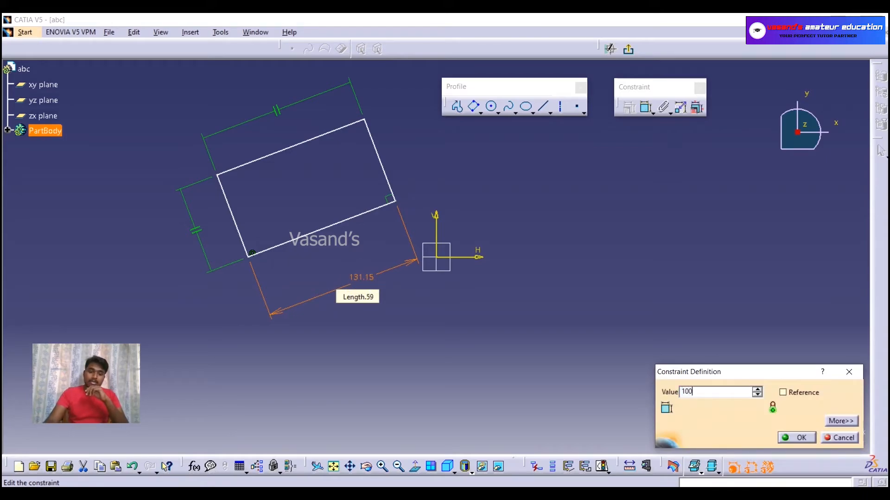
pyautogui.press('Return')
# Step: Dimension the oriented rectangle's short side nearest the origin and set its length to 50 mm
pyautogui.click(645, 110)
pyautogui.click(343, 175)
pyautogui.click(400, 158)
pyautogui.doubleClick(400, 159)
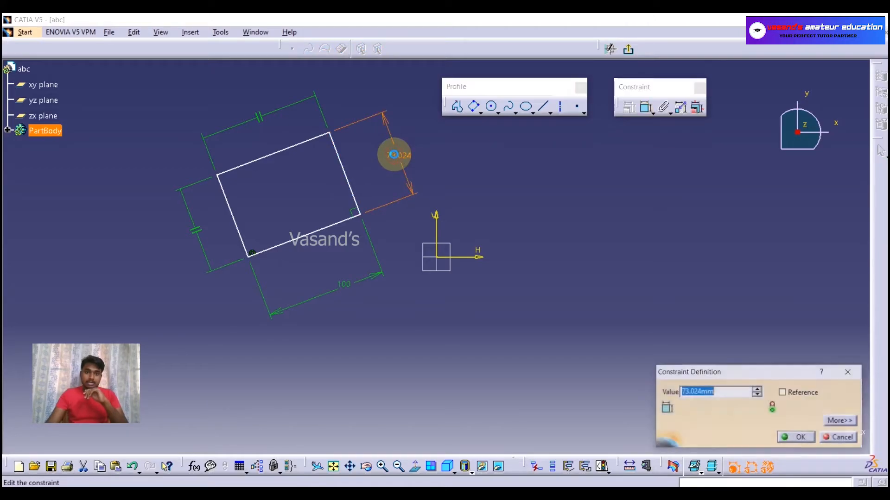
pyautogui.write('50')
pyautogui.press('Return')
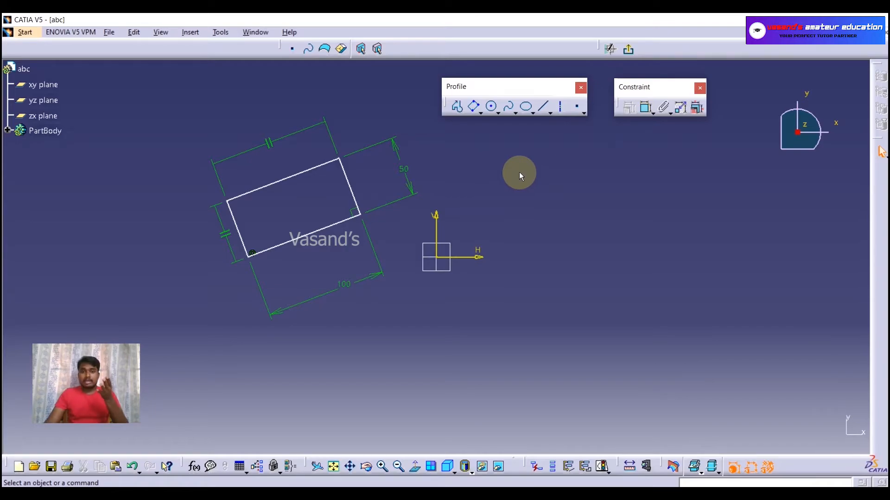
# Step: Add an angle constraint between the oriented rectangle's lower long side and the horizontal axis, and set it to 45 degrees
pyautogui.click(477, 113)
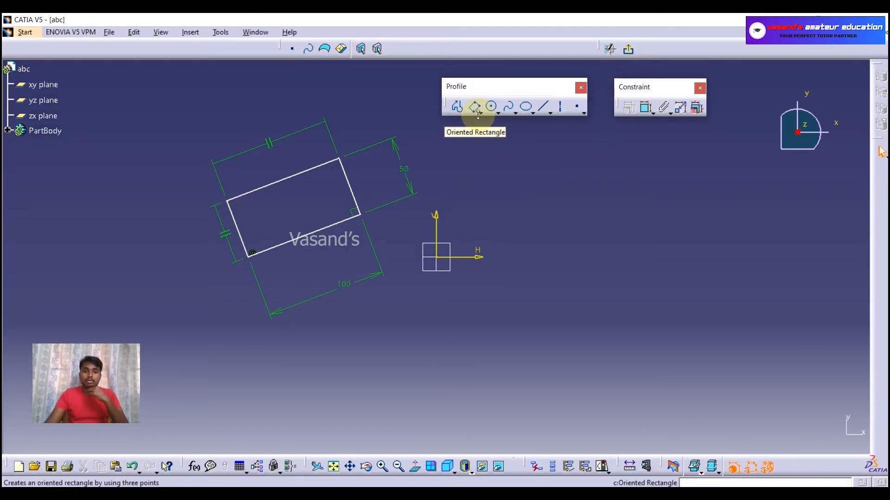
pyautogui.click(646, 108)
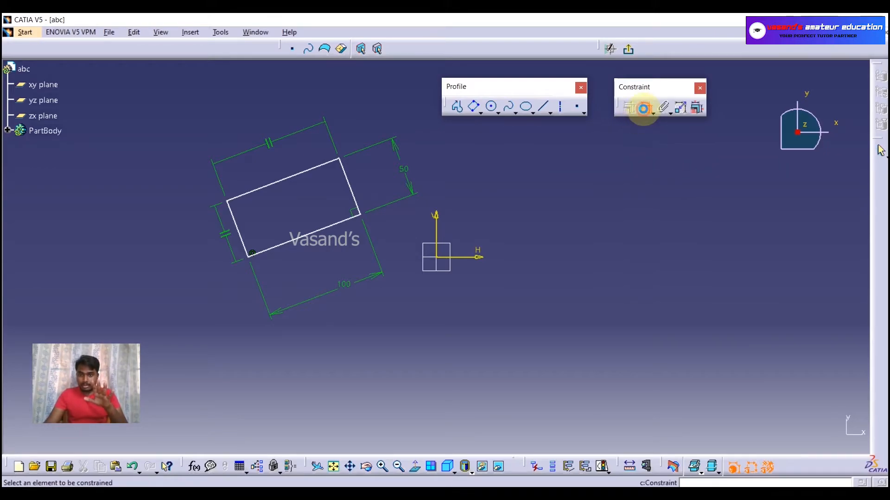
pyautogui.click(336, 230)
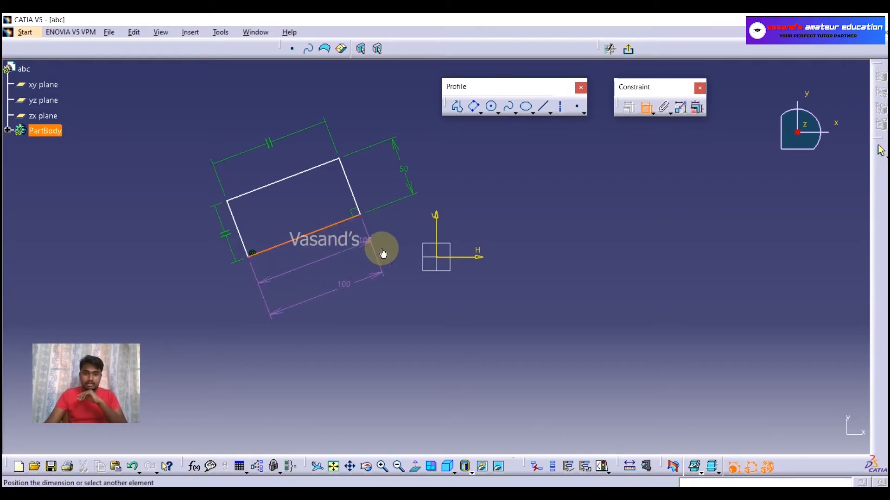
pyautogui.click(431, 259)
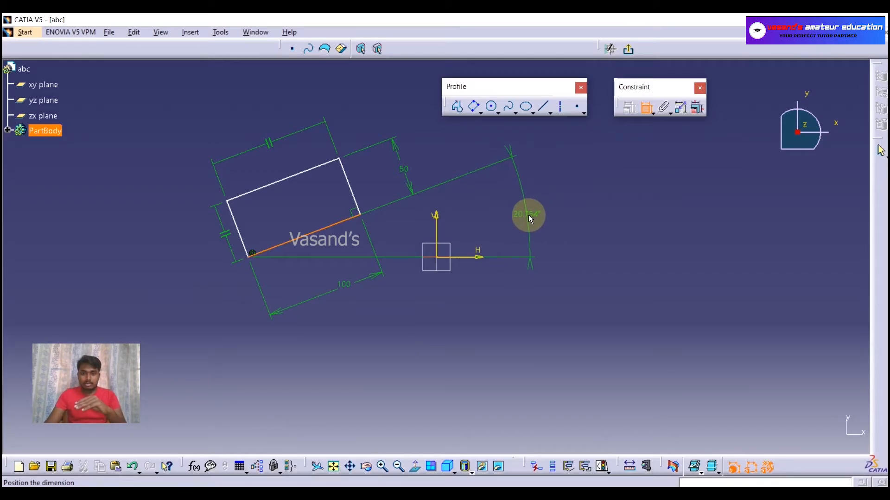
pyautogui.click(530, 218)
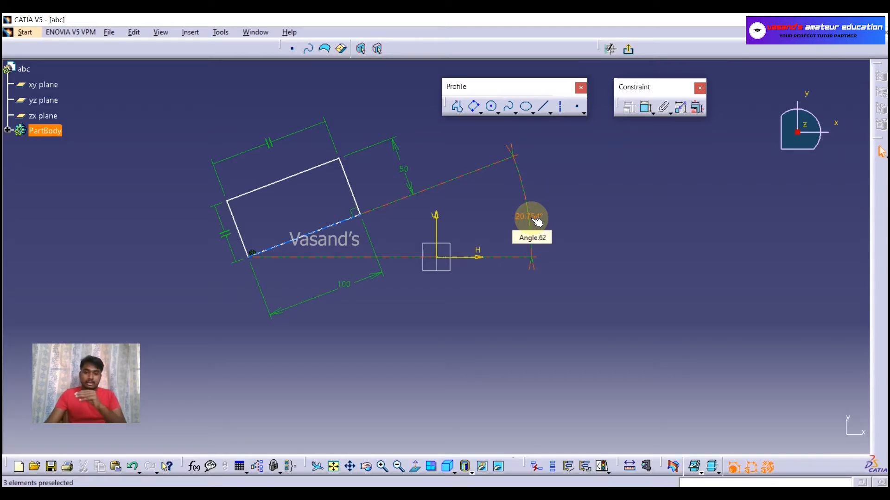
pyautogui.doubleClick(531, 221)
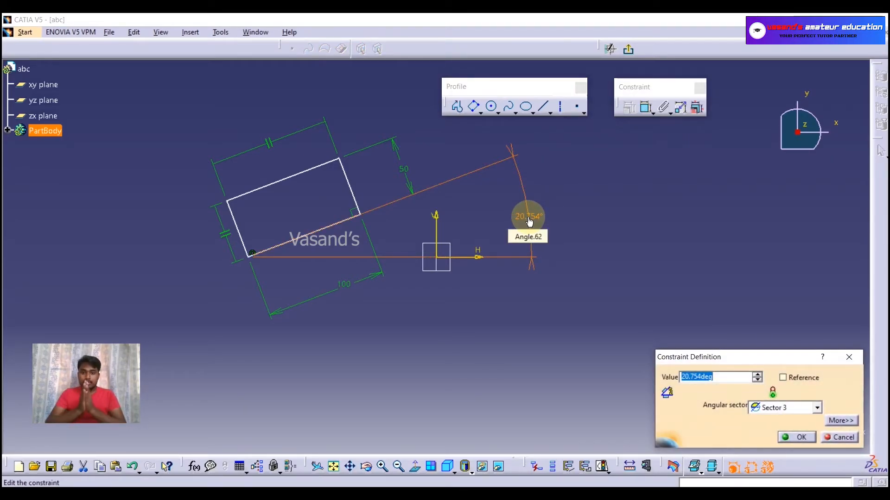
pyautogui.write('45')
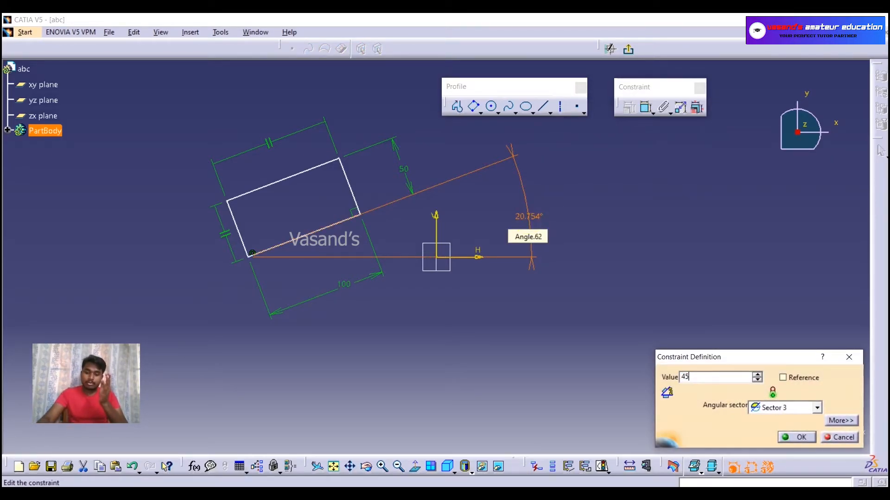
pyautogui.press('Return')
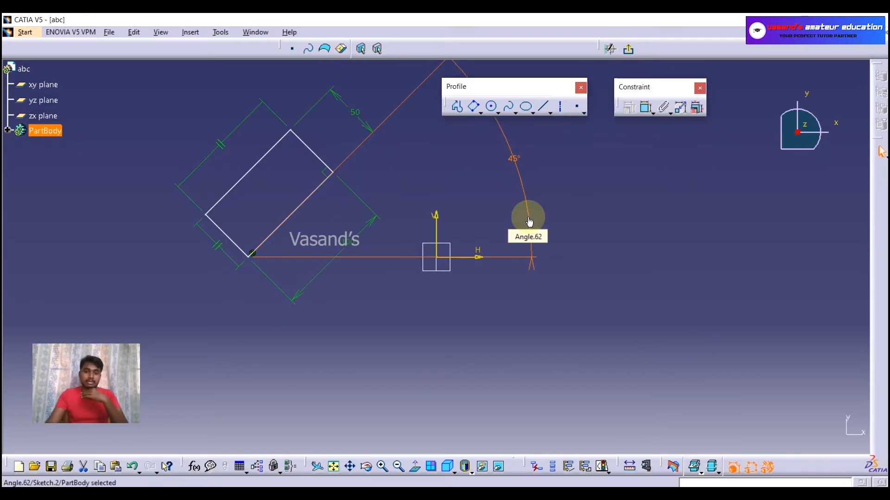
pyautogui.moveTo(363, 332)
pyautogui.mouseDown(button='middle')
pyautogui.moveTo(371, 329)
pyautogui.moveTo(378, 368)
pyautogui.mouseUp(button='middle')
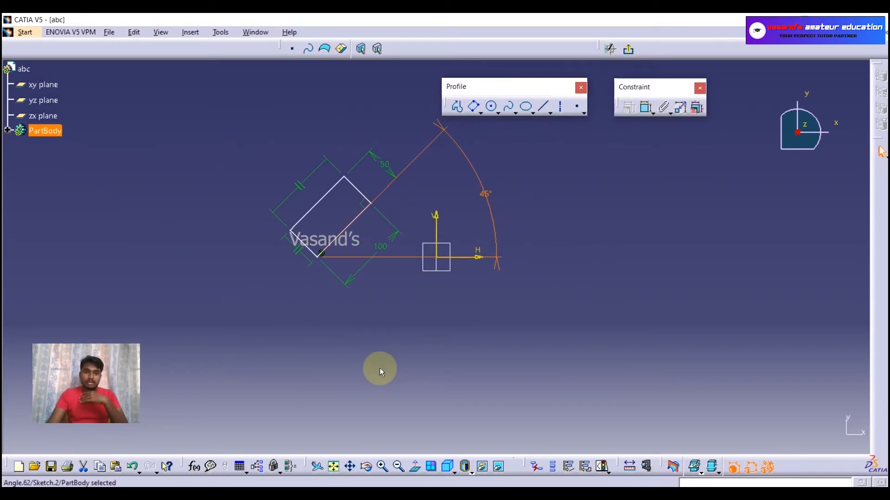
pyautogui.moveTo(417, 312); pyautogui.dragTo(456, 361, button='middle')
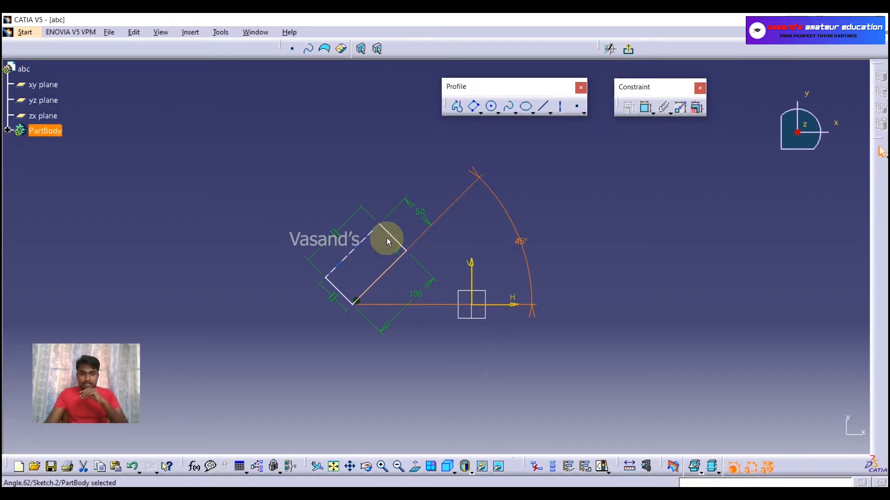
# Step: Delete the oriented rectangle together with its length and angle constraints
pyautogui.moveTo(254, 130); pyautogui.dragTo(565, 362)
pyautogui.press('Delete')
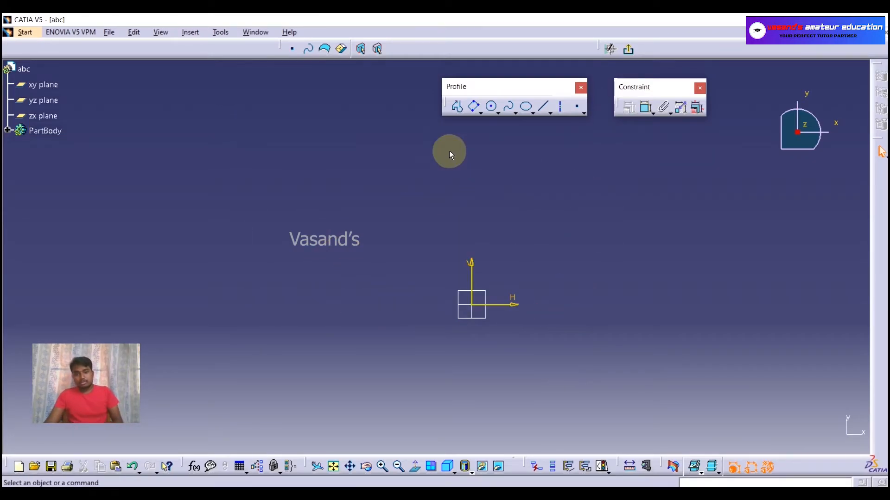
# Step: Sketch a parallelogram with its base on the horizontal axis, short of the origin, and its opposite corner at about (-33, 68) mm
pyautogui.click(480, 112)
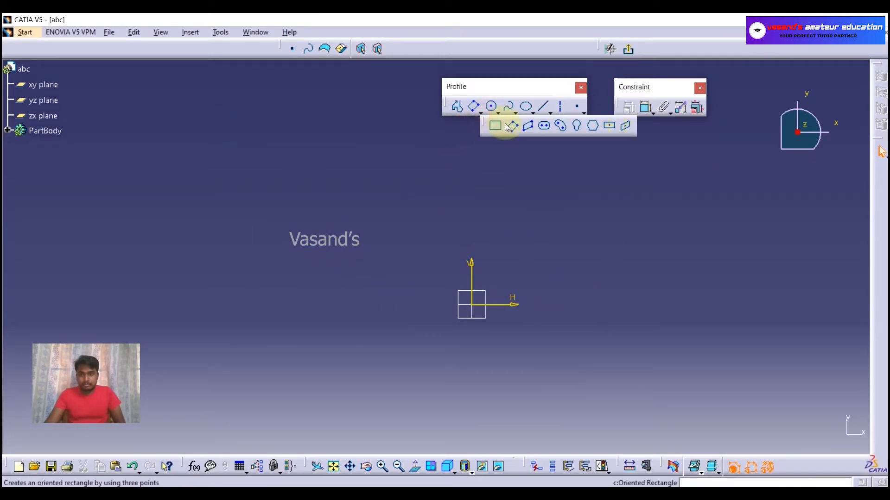
pyautogui.click(529, 130)
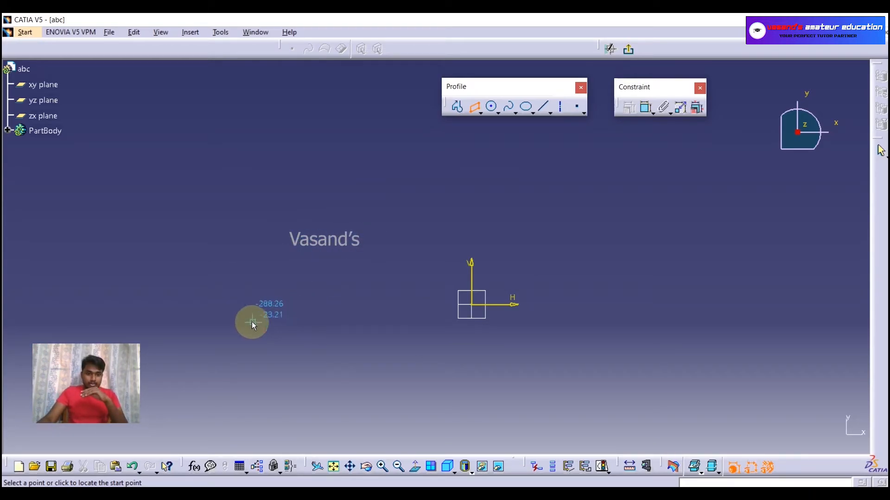
pyautogui.click(251, 304)
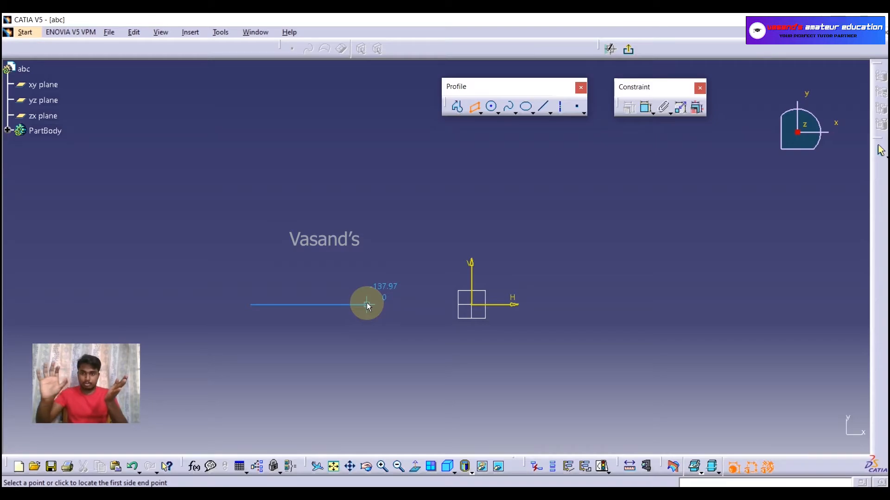
pyautogui.click(406, 305)
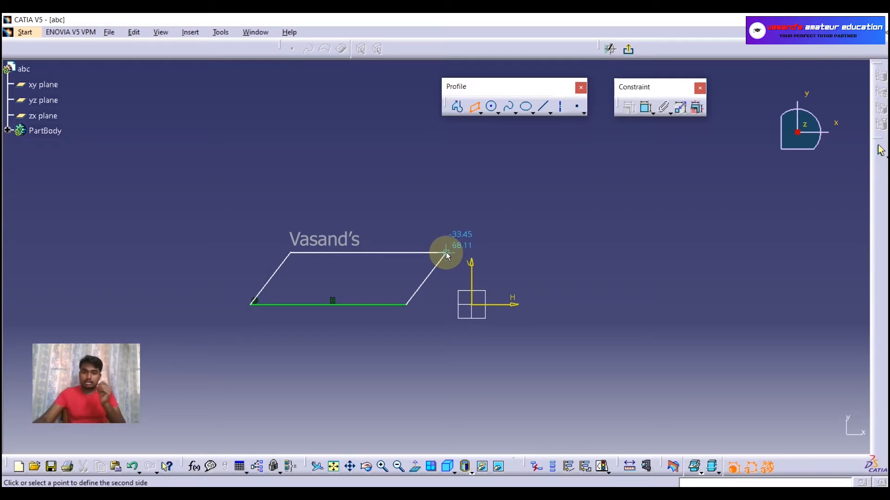
pyautogui.click(445, 252)
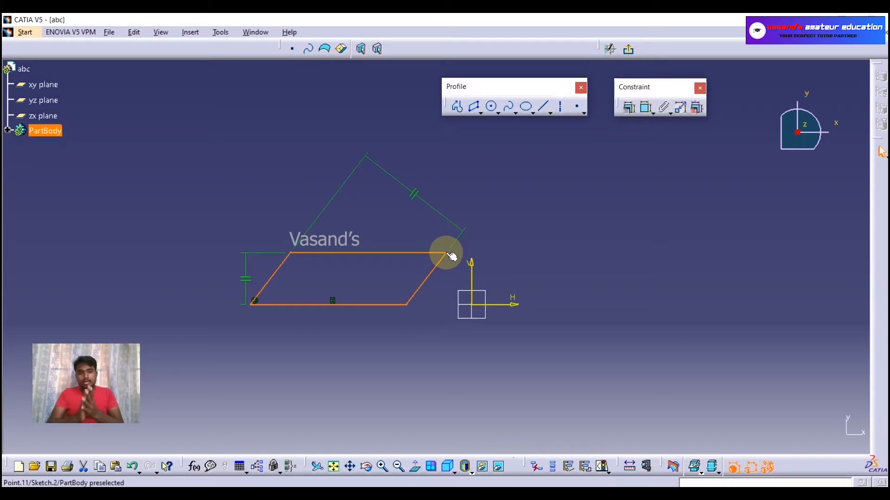
# Step: Add an angle constraint between the parallelogram's slanted side nearest the origin and the horizontal axis, and set it to 45 degrees
pyautogui.click(645, 110)
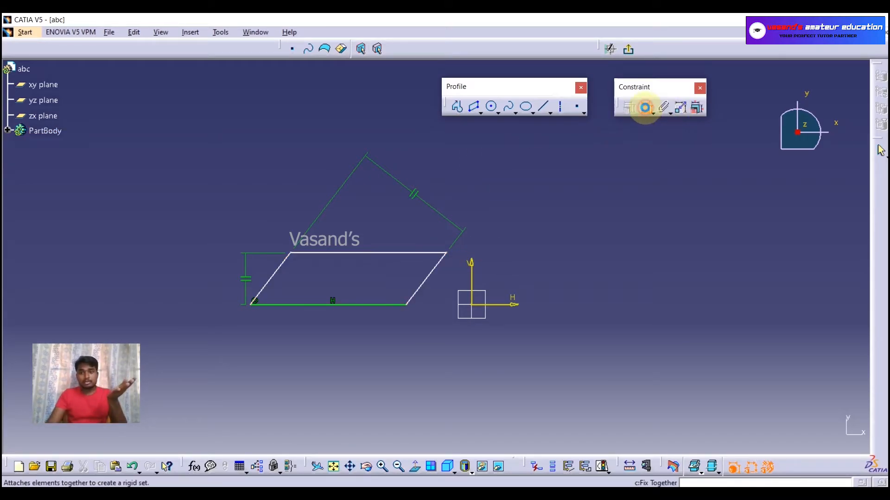
pyautogui.click(434, 277)
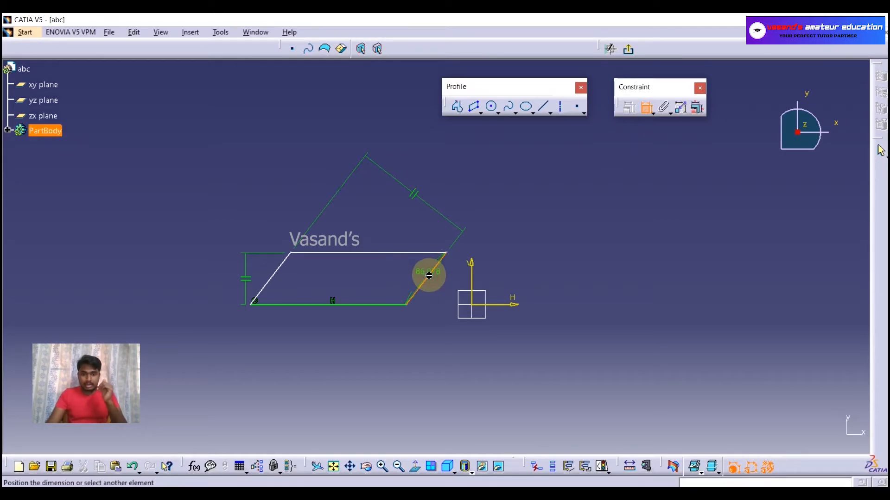
pyautogui.click(464, 304)
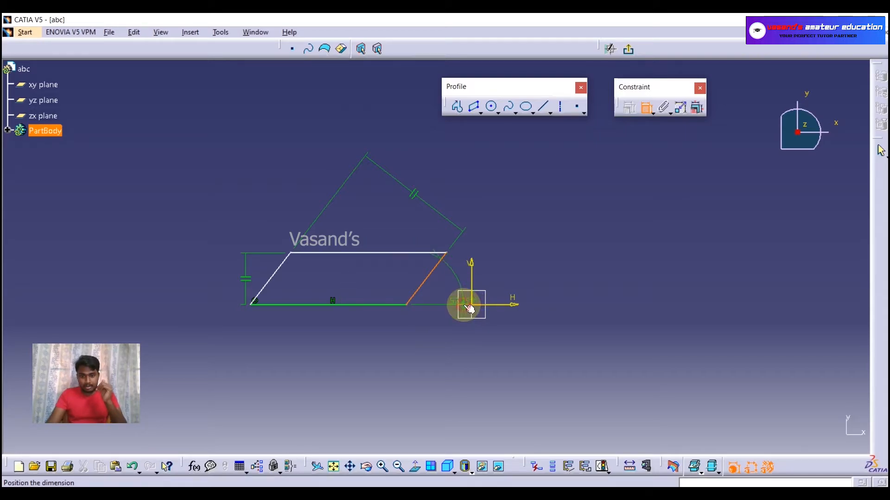
pyautogui.click(556, 233)
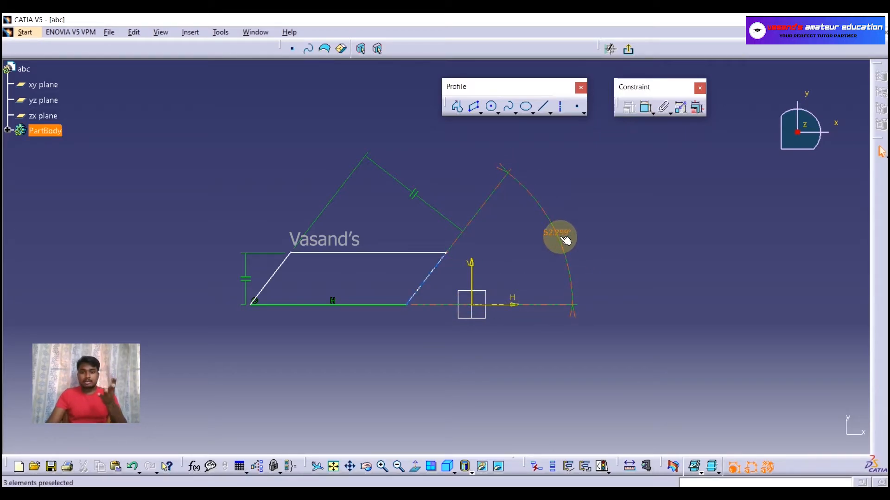
pyautogui.doubleClick(555, 233)
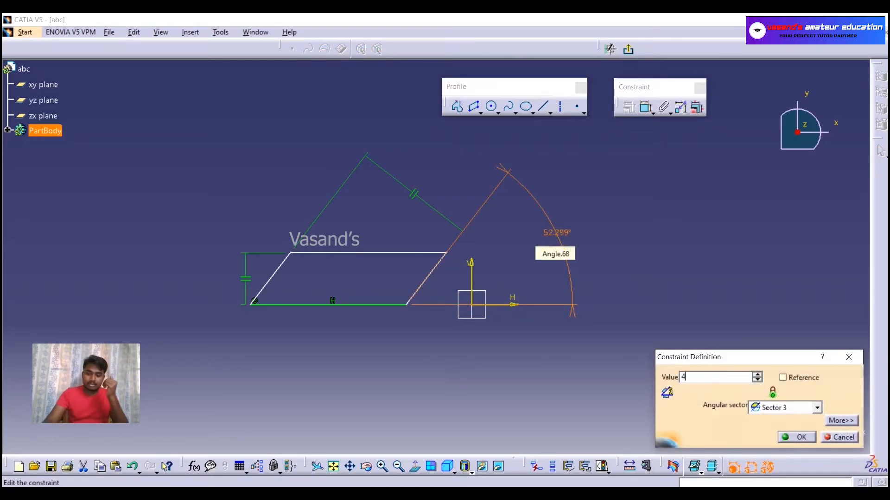
pyautogui.write('45deg')
pyautogui.press('Return')
pyautogui.click(688, 245)
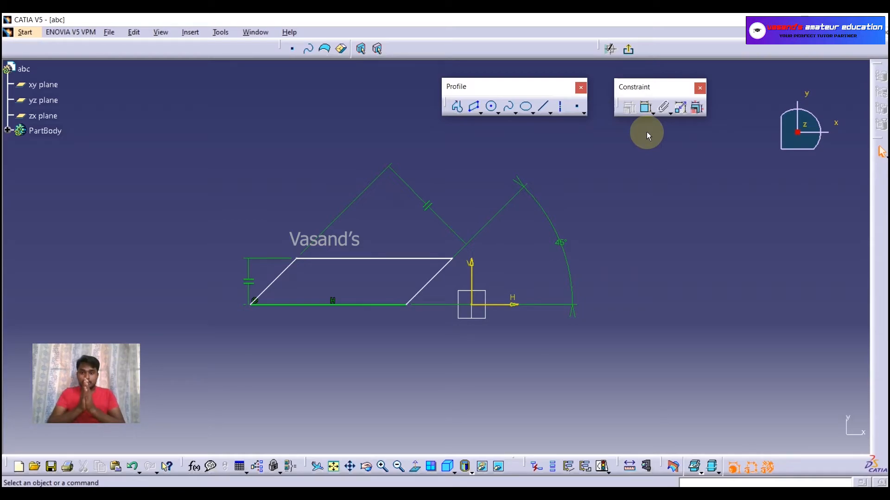
# Step: Delete the parallelogram together with its constraints
pyautogui.moveTo(162, 166); pyautogui.dragTo(627, 373)
pyautogui.press('Delete')
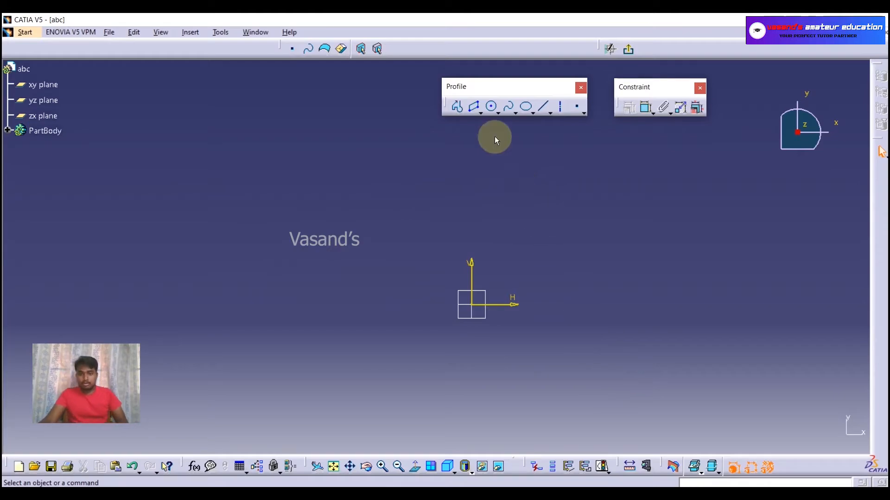
# Step: Sketch an elongated hole along the horizontal axis with centres at about -285 mm and 203 mm and an end radius of about 114 mm
pyautogui.click(479, 113)
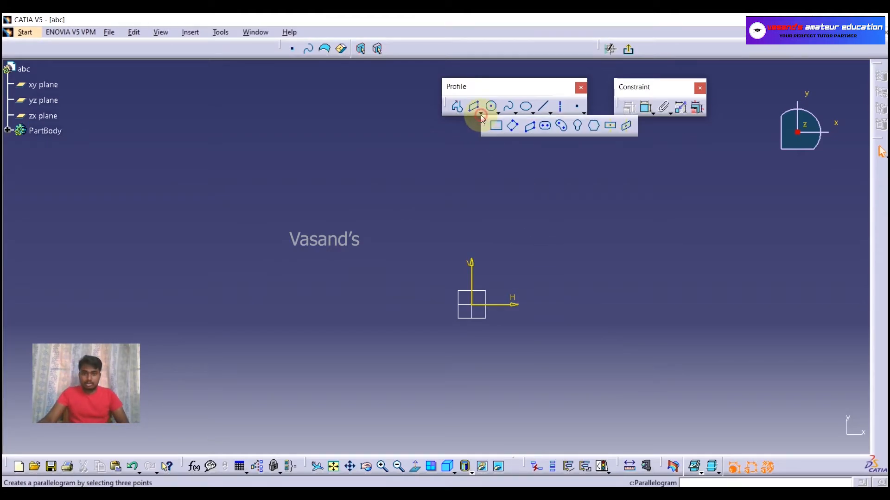
pyautogui.click(545, 129)
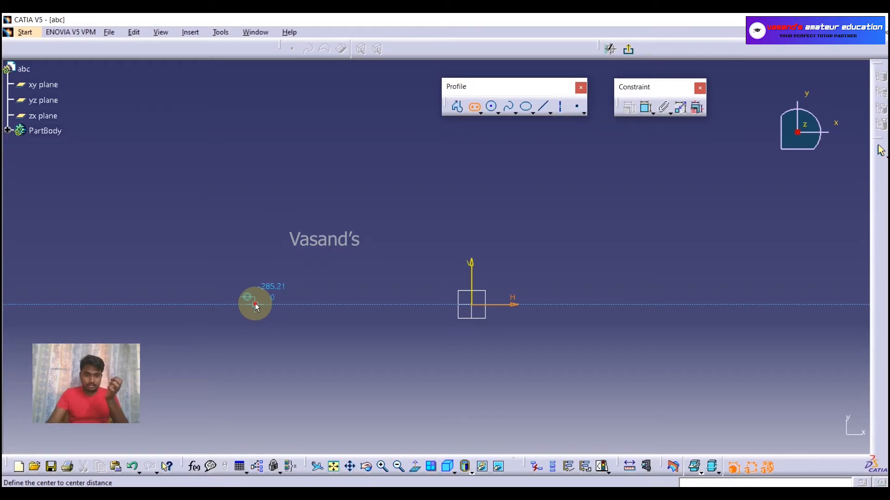
pyautogui.click(255, 305)
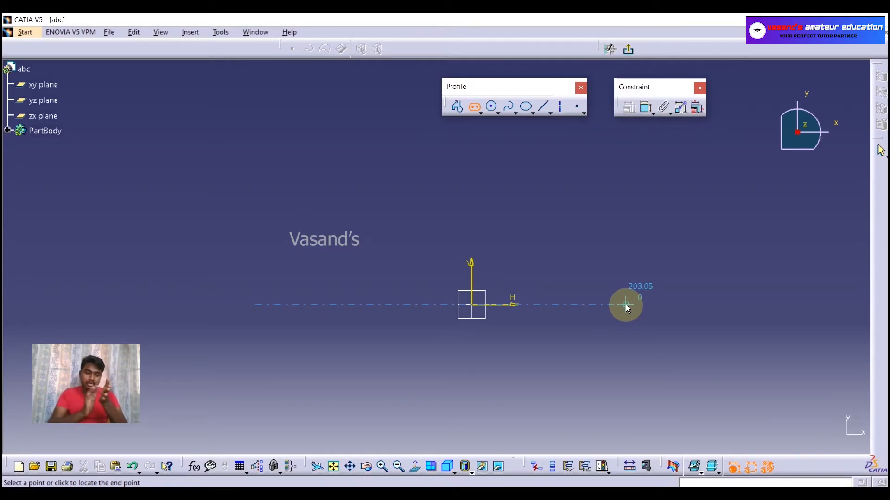
pyautogui.click(626, 307)
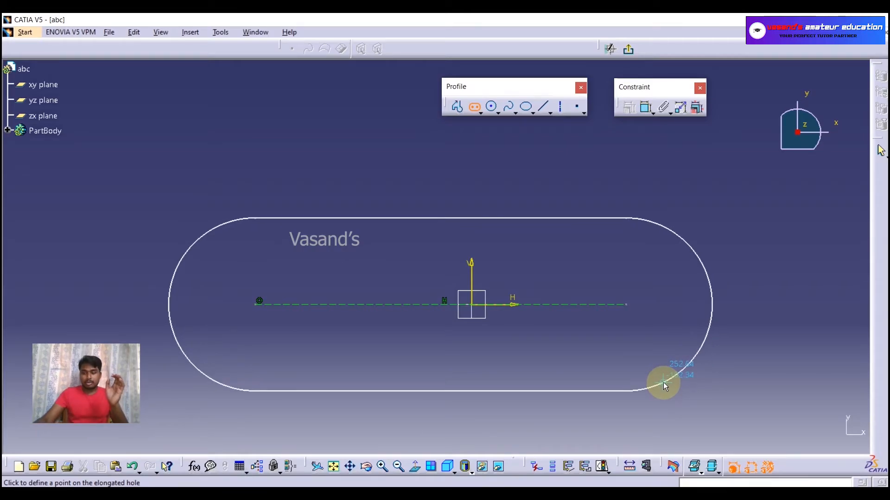
pyautogui.click(663, 382)
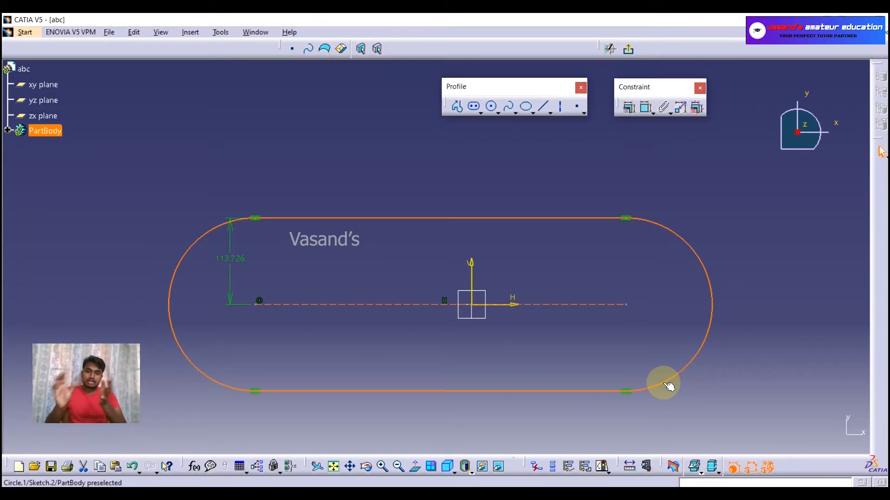
pyautogui.click(667, 384)
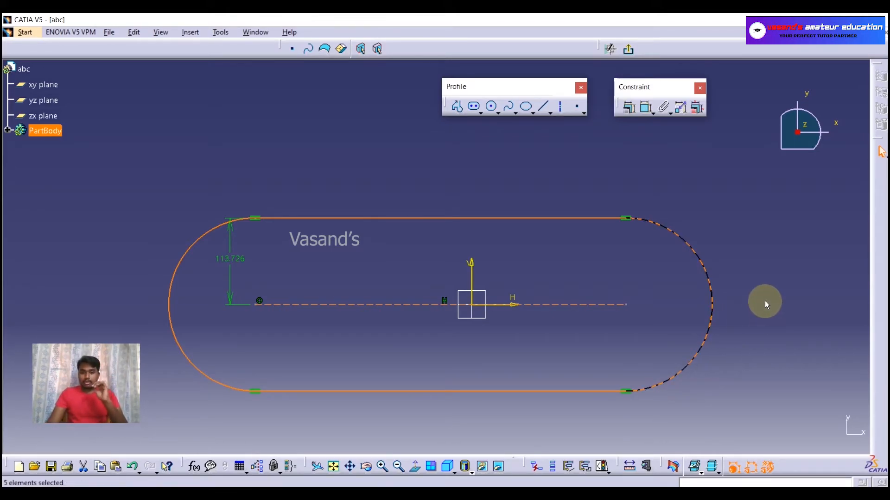
# Step: Set the offset between the elongated hole's centreline and its upper straight side to 100 mm
pyautogui.doubleClick(232, 259)
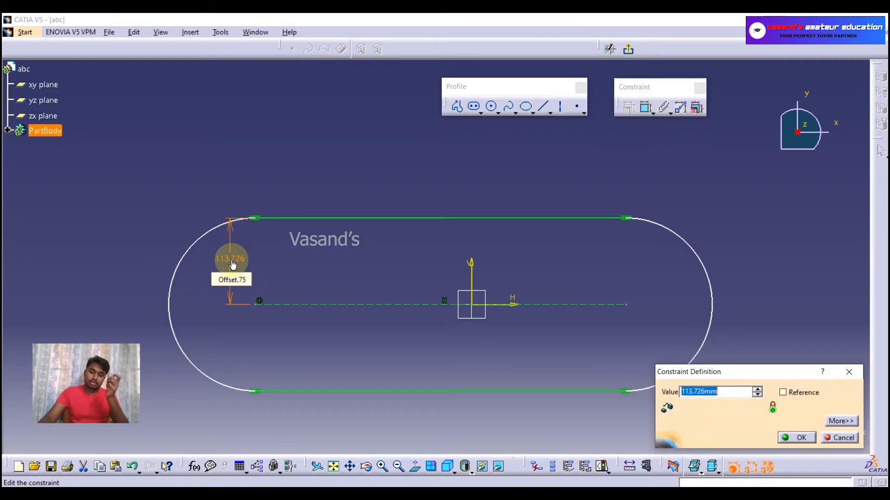
pyautogui.write('100')
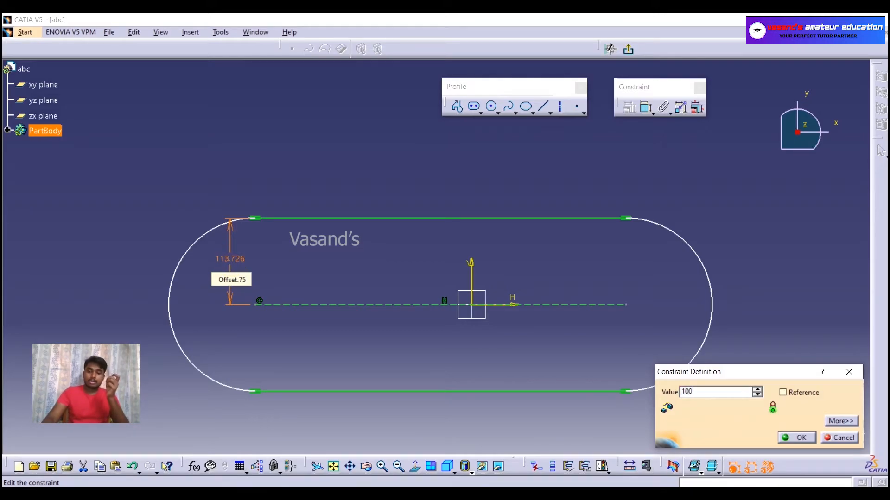
pyautogui.press('Return')
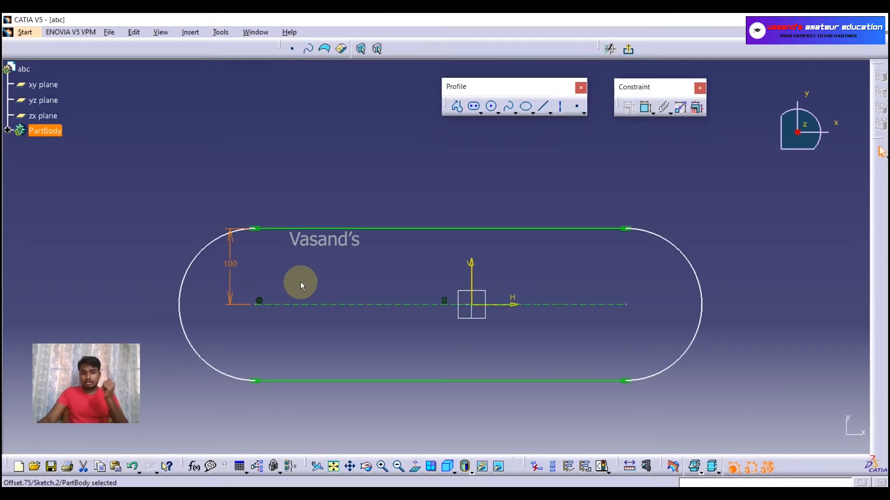
pyautogui.click(332, 187)
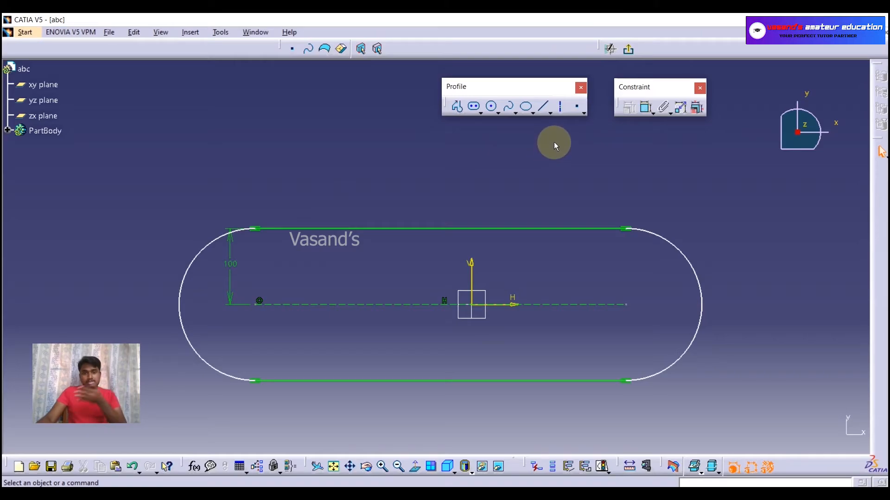
# Step: Dimension the elongated hole's upper straight side and set its length to 300 mm
pyautogui.click(644, 110)
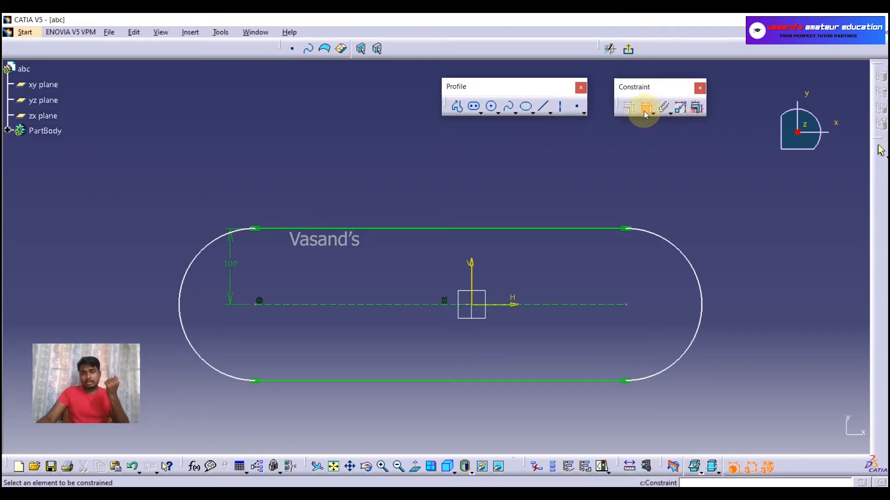
pyautogui.click(455, 228)
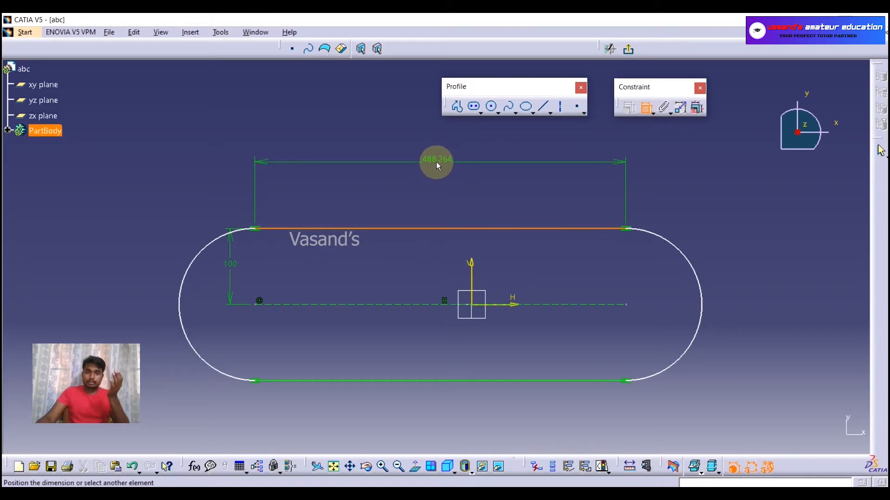
pyautogui.click(438, 164)
pyautogui.doubleClick(435, 165)
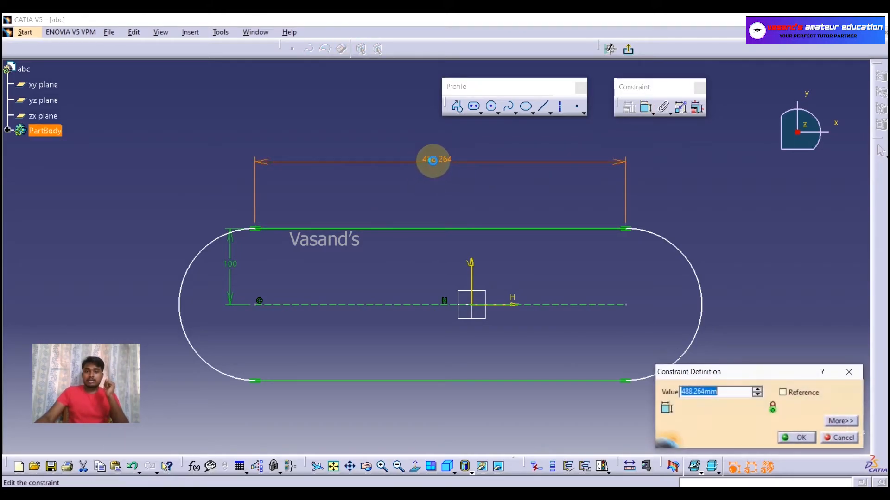
pyautogui.write('300')
pyautogui.press('Return')
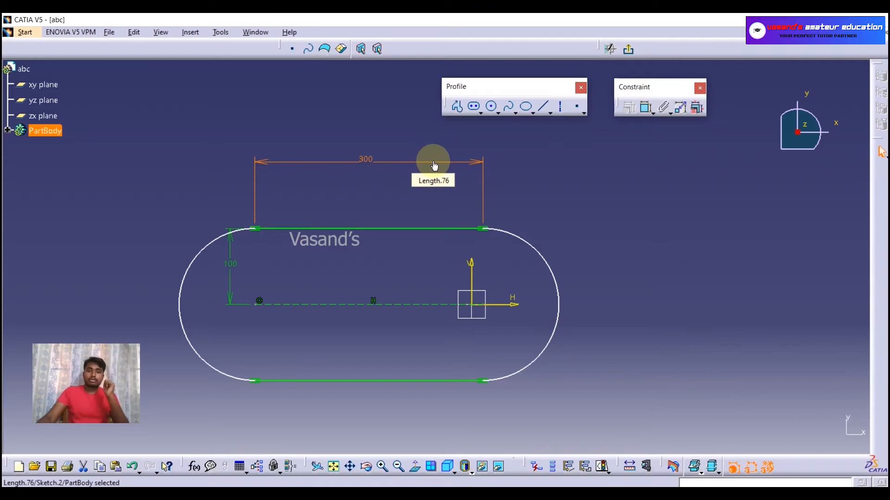
pyautogui.click(624, 174)
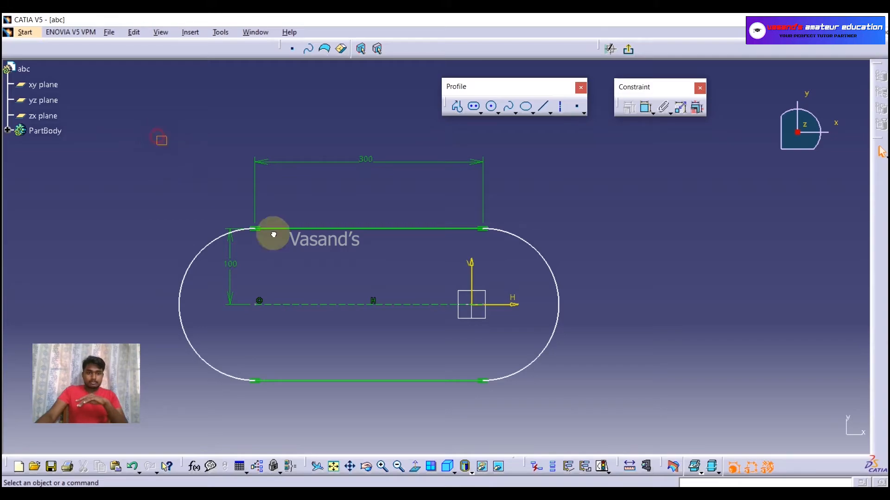
# Step: Delete the elongated hole together with its offset and length constraints
pyautogui.hotkey('ctrl', 'a')
pyautogui.press('Delete')
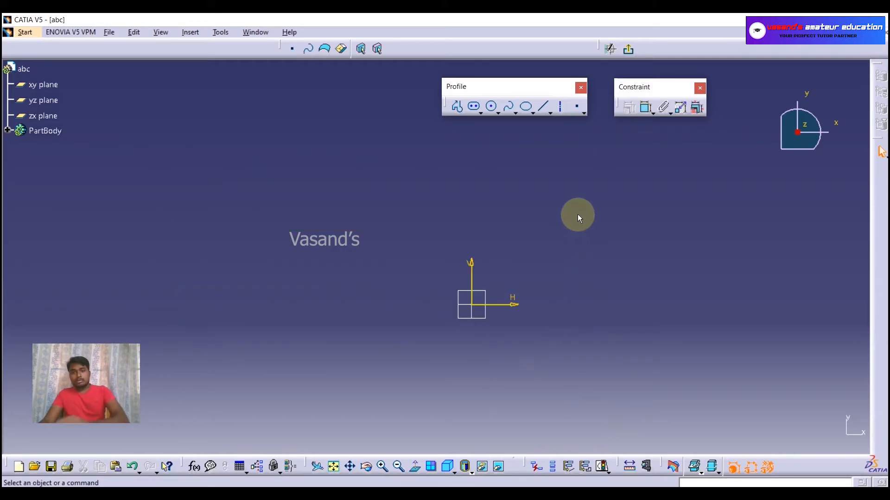
# Step: Sketch a three-quarter cylindrical elongated hole centred on the origin, with a centre arc radius of about 202 mm and end radius of about 58 mm
pyautogui.click(480, 113)
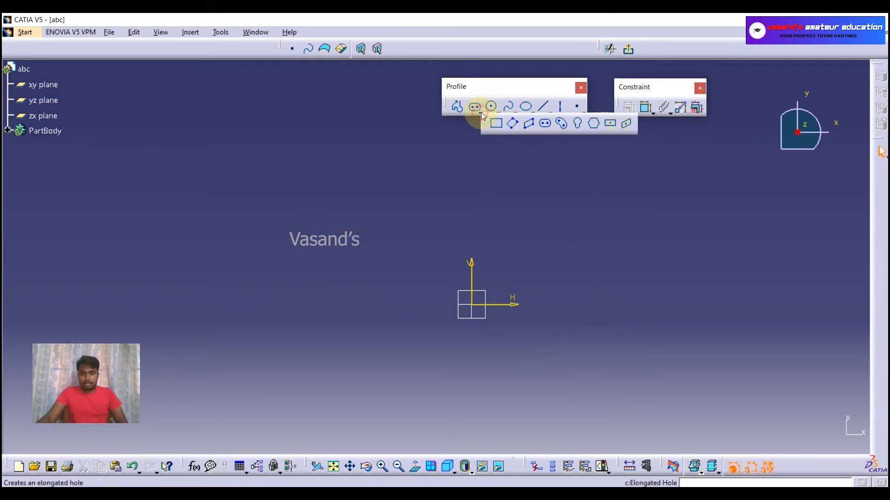
pyautogui.click(562, 123)
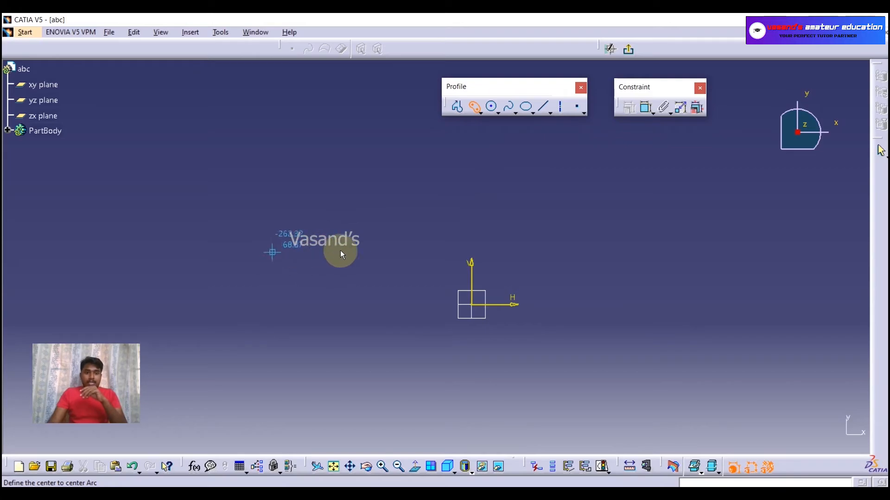
pyautogui.click(476, 305)
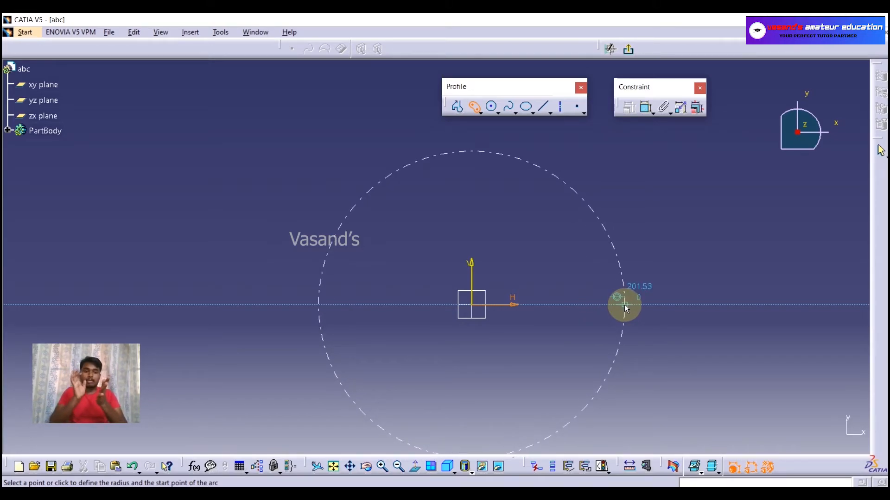
pyautogui.click(625, 309)
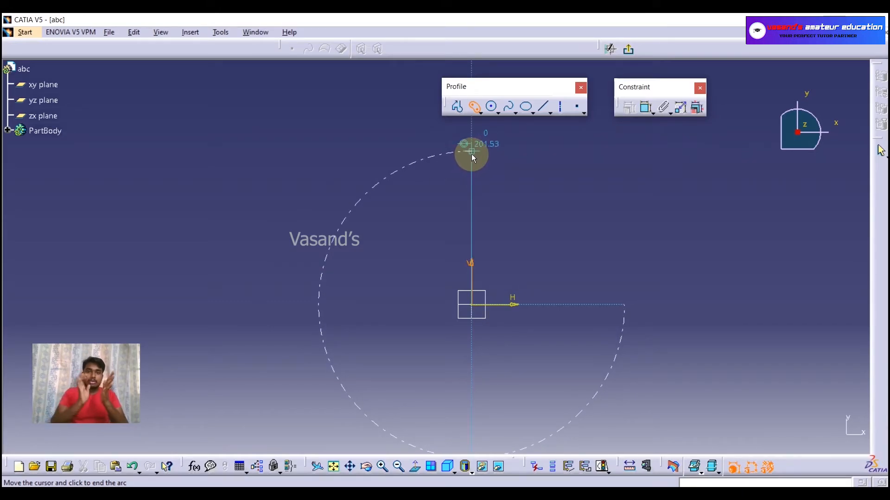
pyautogui.click(471, 154)
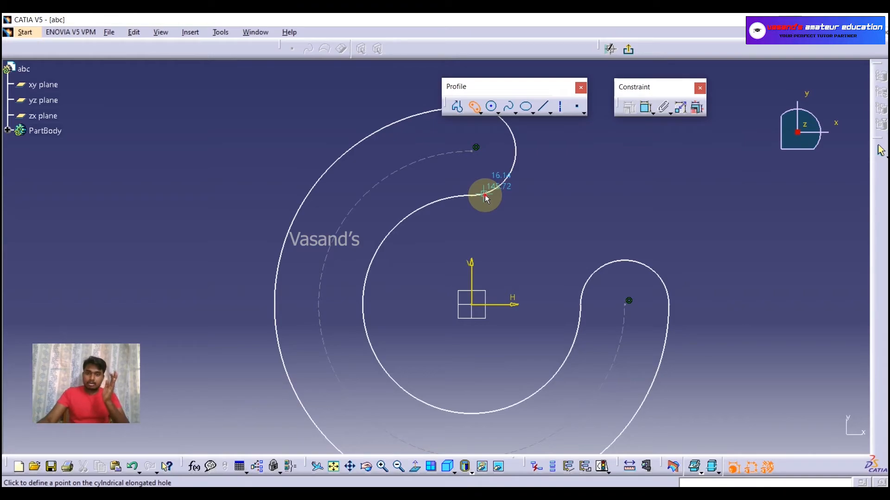
pyautogui.click(484, 195)
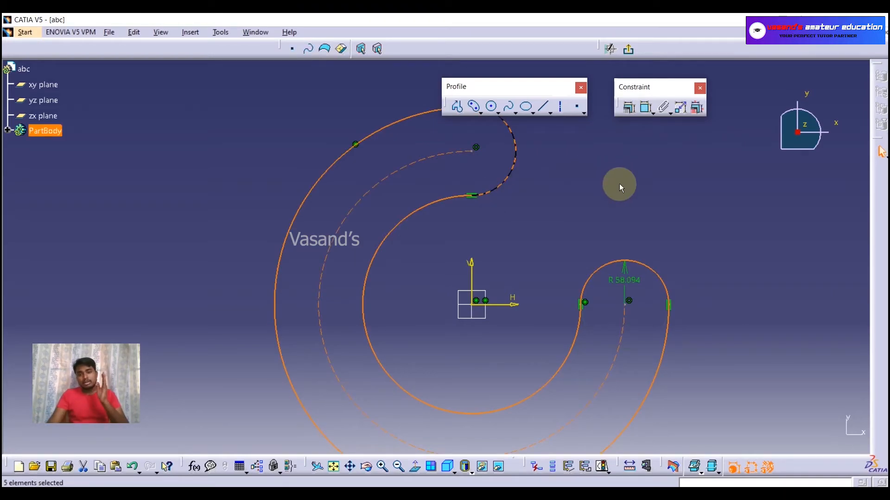
pyautogui.click(620, 185)
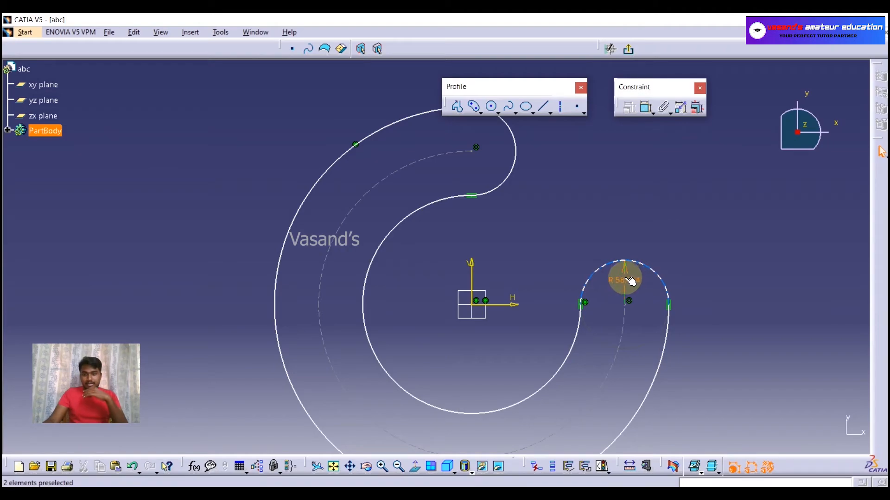
# Step: Set the cylindrical elongated hole's end radius to 30 mm and delete the complete profile
pyautogui.doubleClick(624, 281)
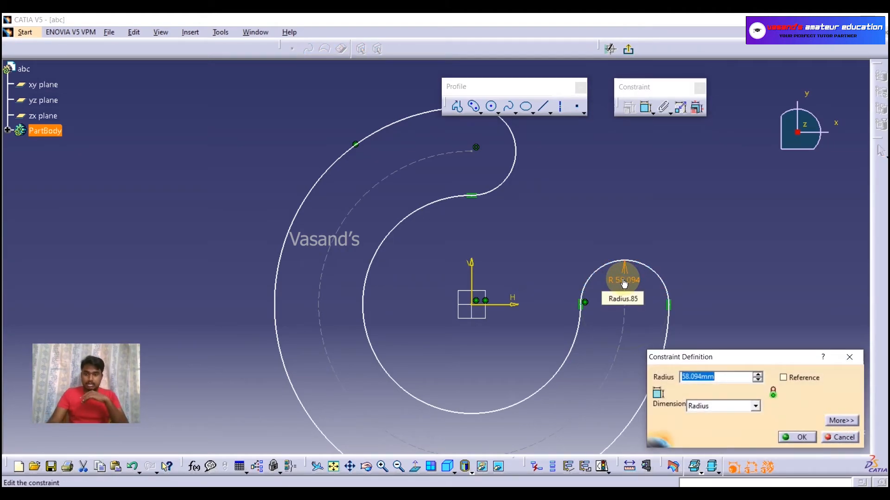
pyautogui.write('30')
pyautogui.press('Return')
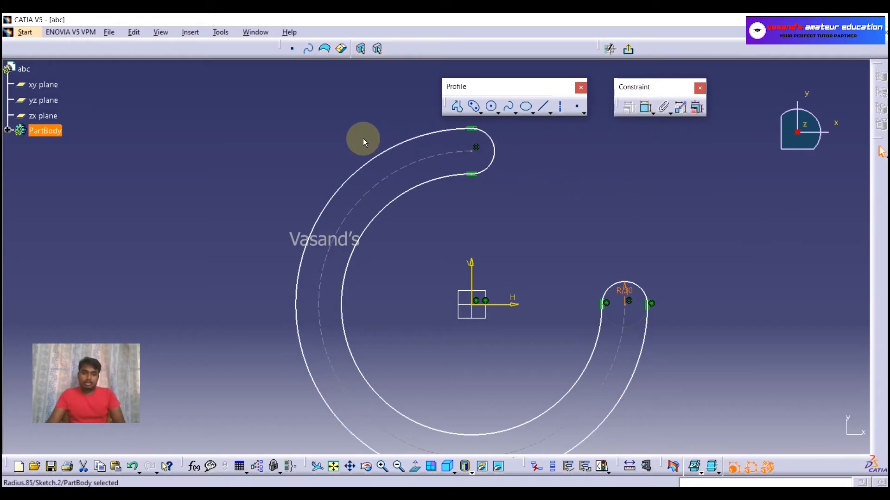
pyautogui.moveTo(169, 95)
pyautogui.mouseDown()
pyautogui.moveTo(587, 341)
pyautogui.moveTo(720, 458)
pyautogui.moveTo(755, 457)
pyautogui.mouseUp()
pyautogui.press('Delete')
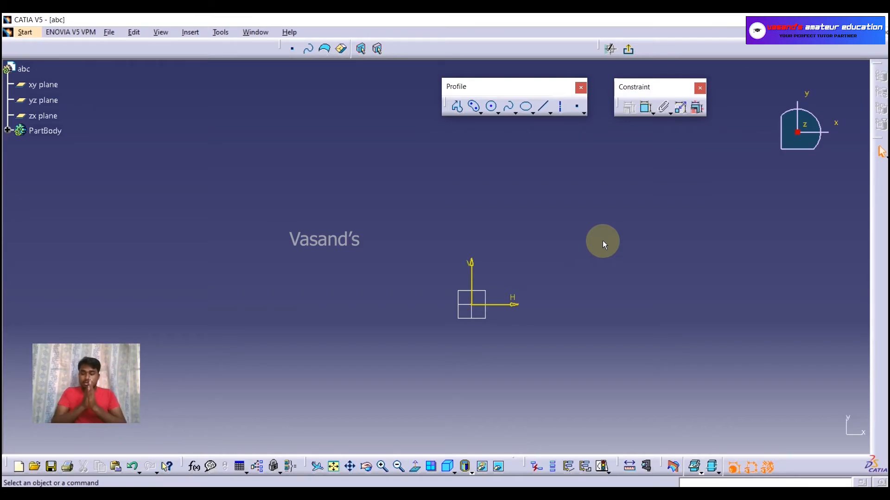
# Step: Sketch a vertical keyhole profile in the negative H direction from the origin, with a large radius of about 117 mm and small radius of about 50 mm
pyautogui.click(480, 111)
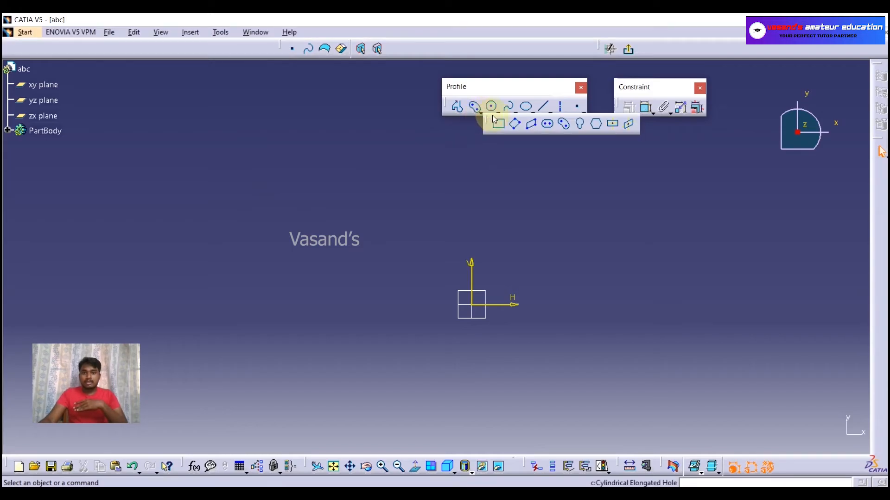
pyautogui.click(580, 125)
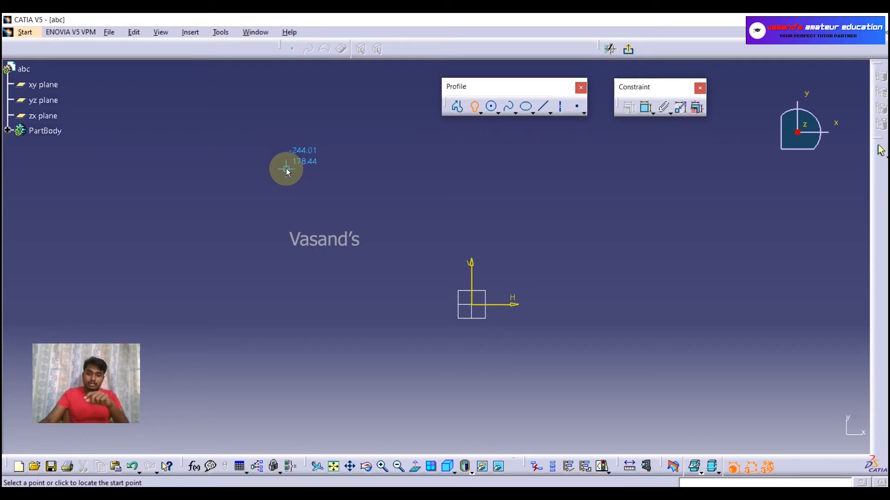
pyautogui.click(276, 196)
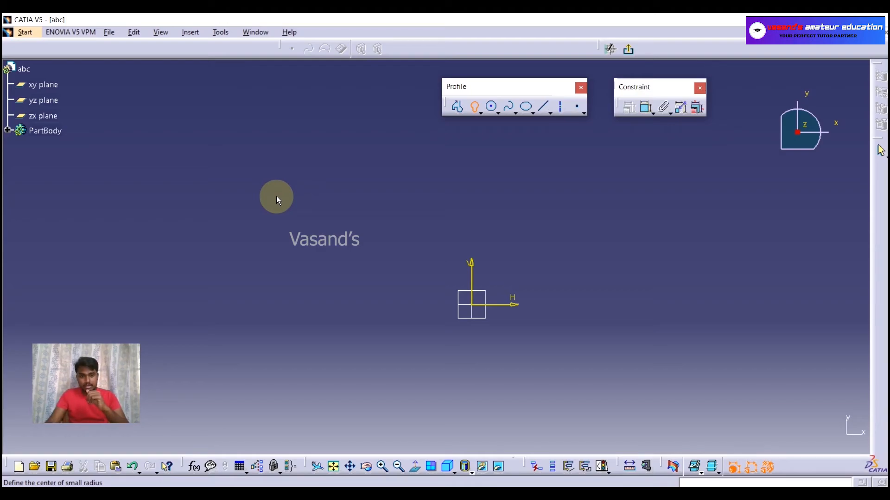
pyautogui.click(277, 356)
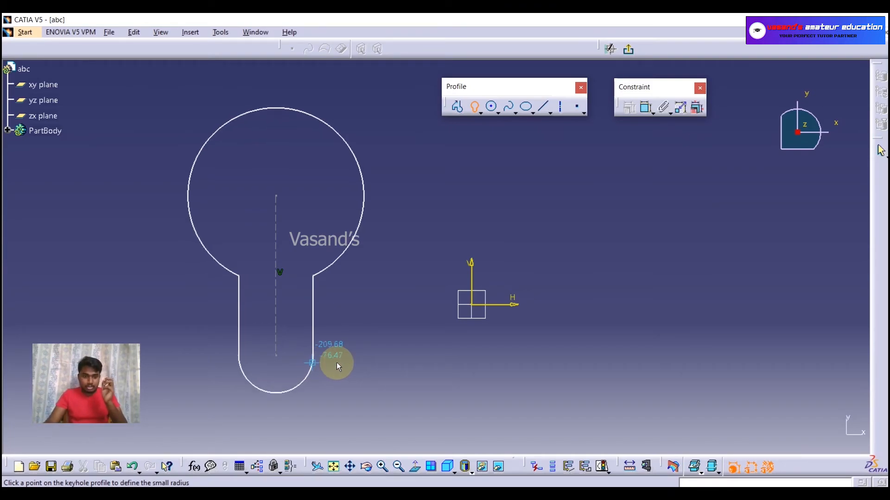
pyautogui.click(313, 349)
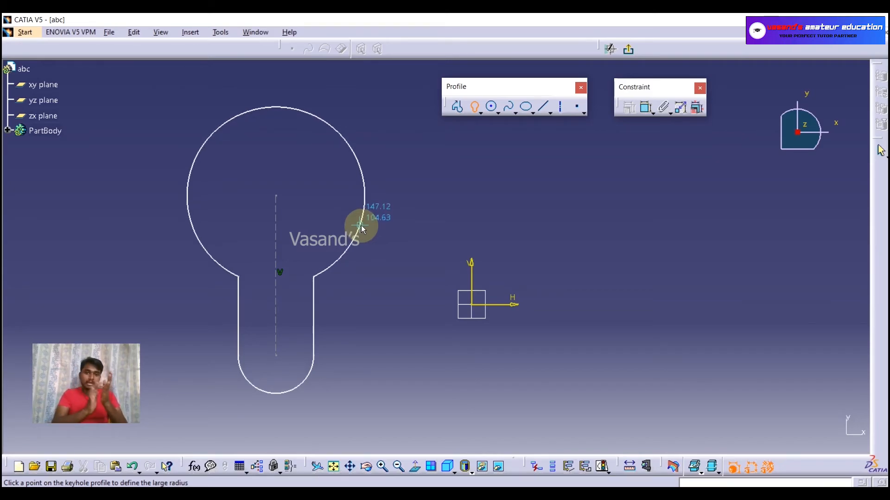
pyautogui.click(362, 229)
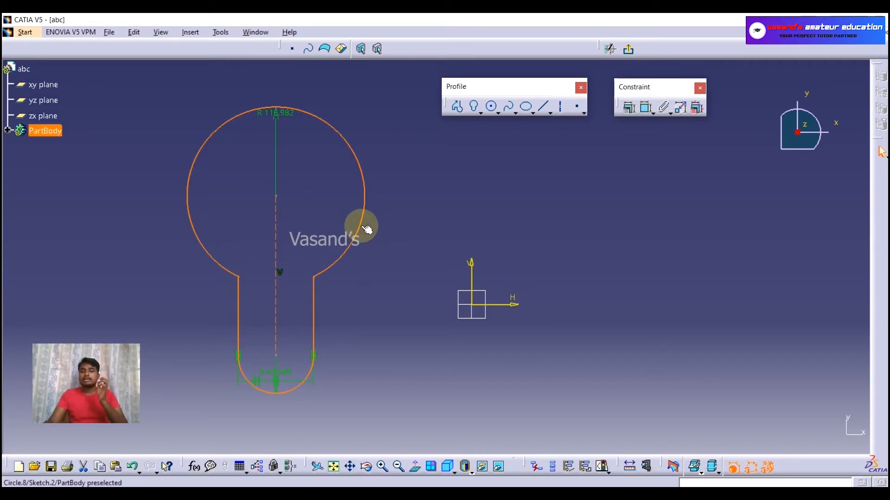
pyautogui.click(435, 234)
# Step: Place the small-radius dimension below the keyhole and set the keyhole's large radius to 130 mm
pyautogui.moveTo(289, 380)
pyautogui.mouseDown()
pyautogui.moveTo(279, 374)
pyautogui.moveTo(284, 422)
pyautogui.mouseUp()
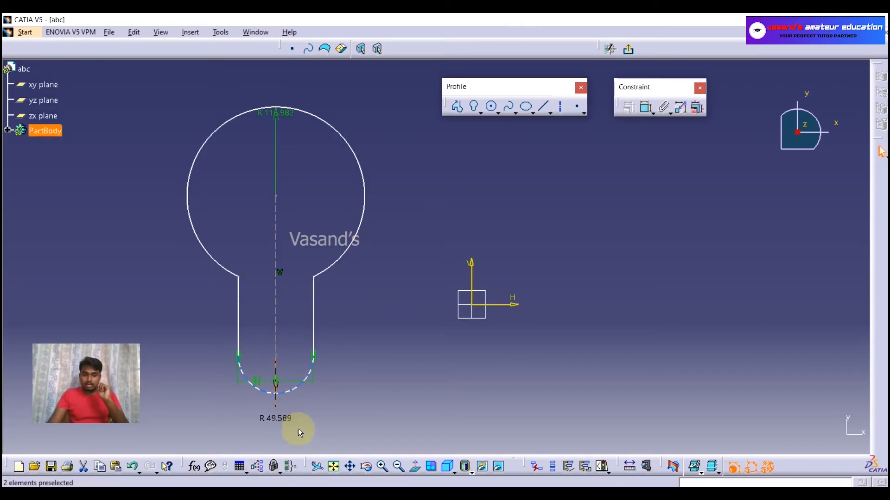
pyautogui.doubleClick(290, 114)
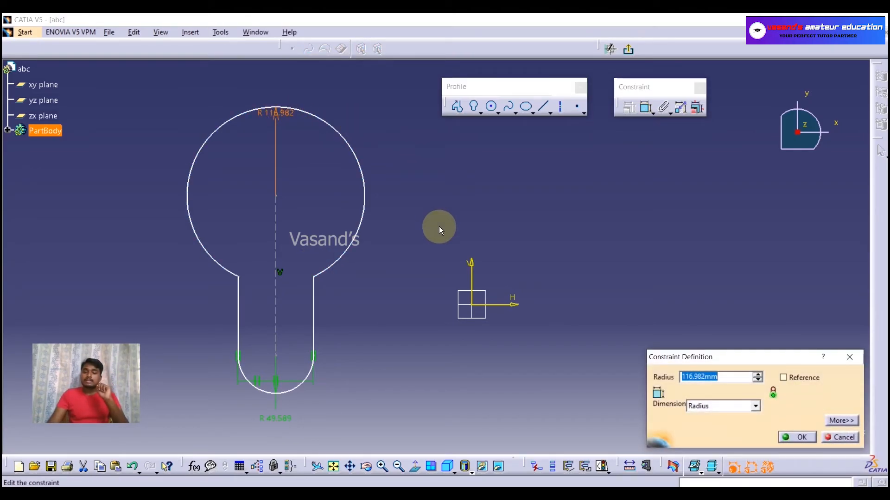
pyautogui.write('13')
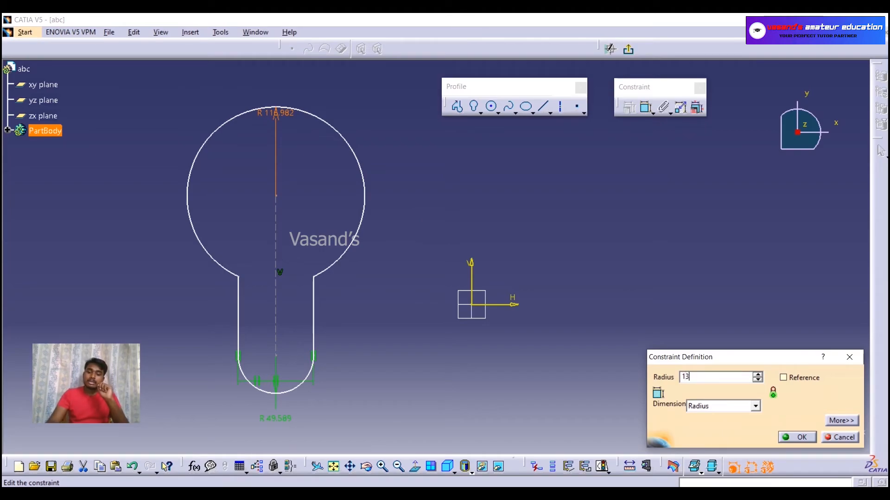
pyautogui.write('0mm')
pyautogui.press('Return')
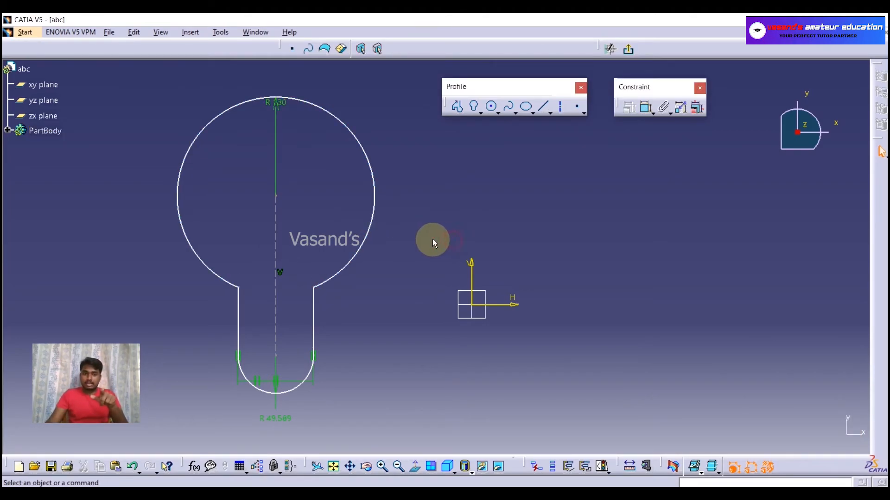
# Step: Set the keyhole's small radius to 45 mm
pyautogui.doubleClick(282, 419)
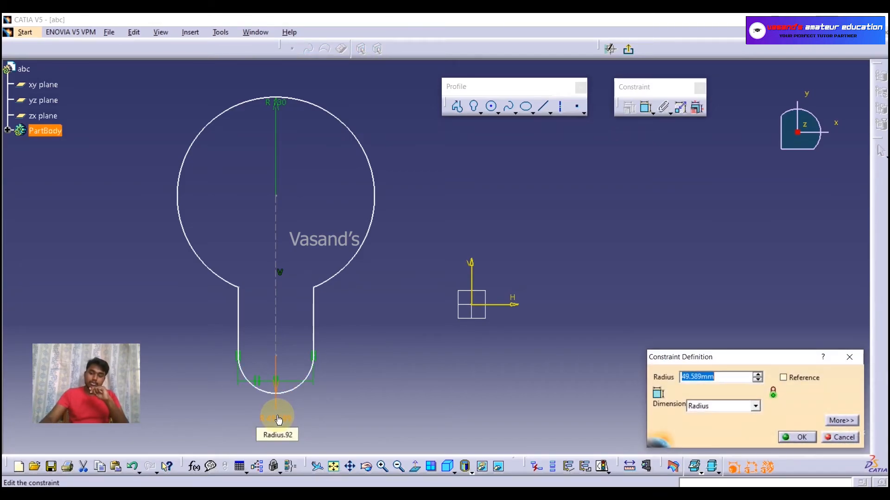
pyautogui.write('40')
pyautogui.press('Return')
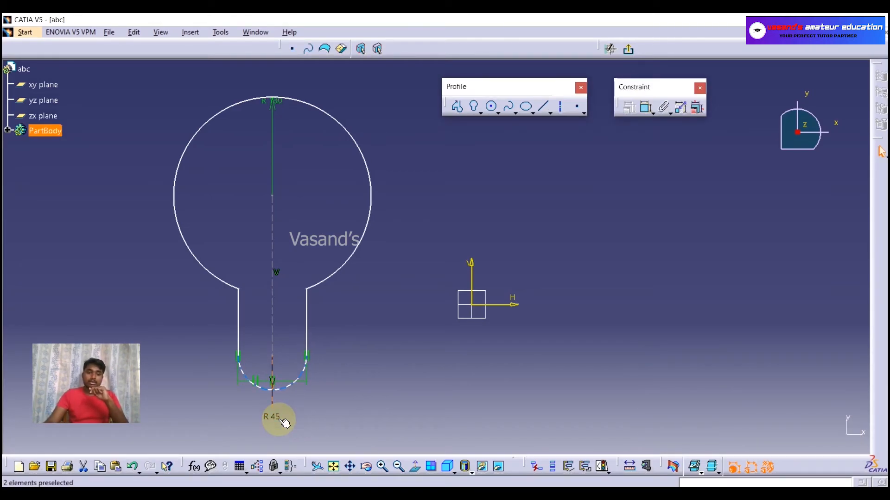
# Step: Delete the keyhole profile together with its radius constraints
pyautogui.click(385, 352)
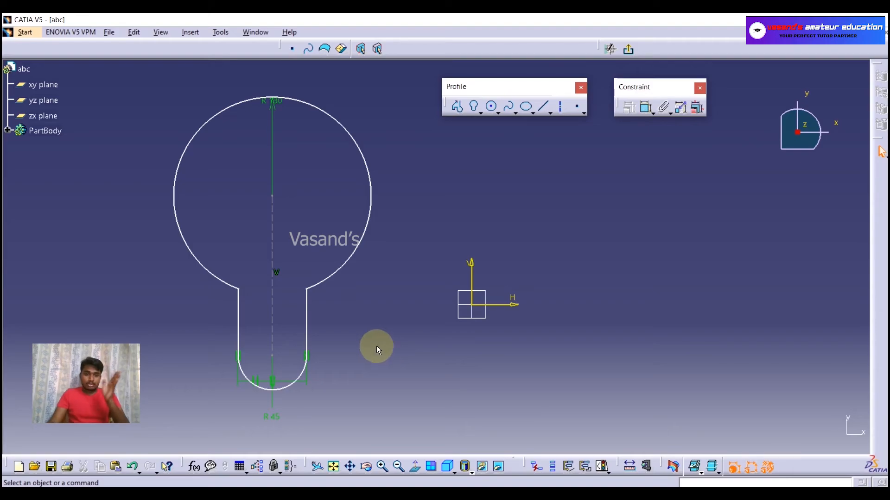
pyautogui.moveTo(151, 83)
pyautogui.mouseDown()
pyautogui.moveTo(310, 252)
pyautogui.moveTo(425, 422)
pyautogui.mouseUp()
pyautogui.press('Delete')
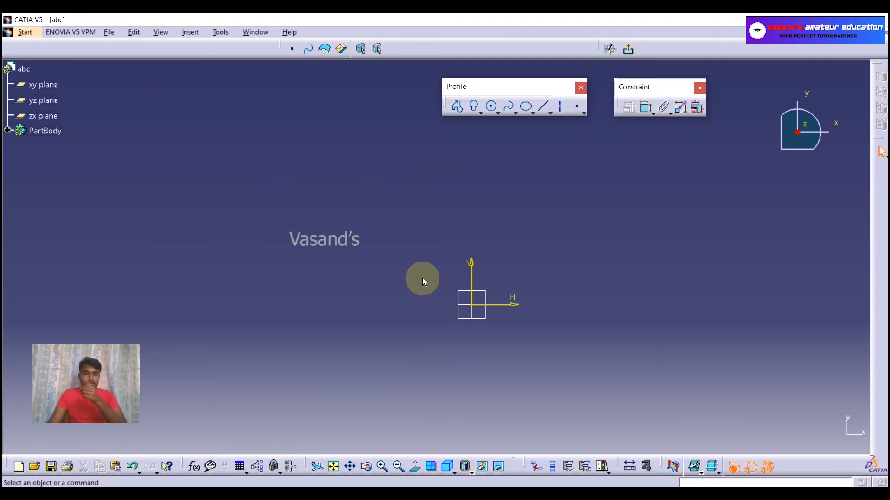
# Step: Sketch a hexagon with a horizontal base centred at about (-230, 93), with a circumscribed circle about 315 mm in diameter
pyautogui.click(480, 112)
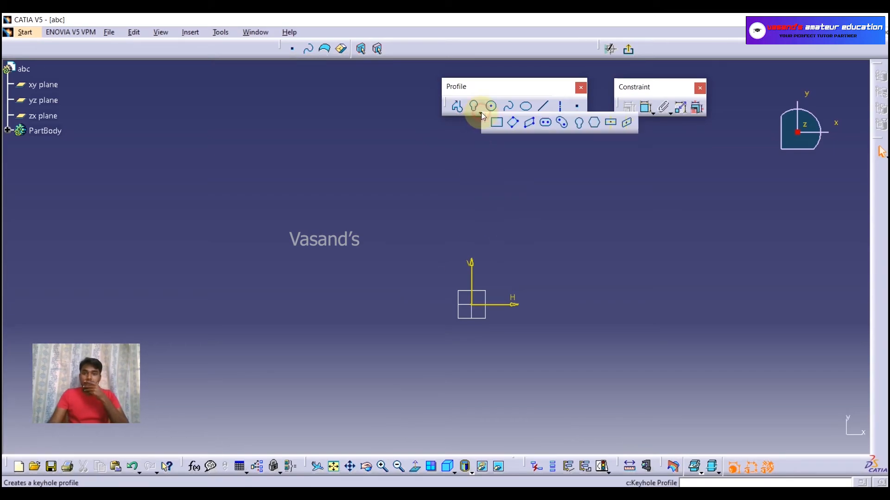
pyautogui.click(595, 124)
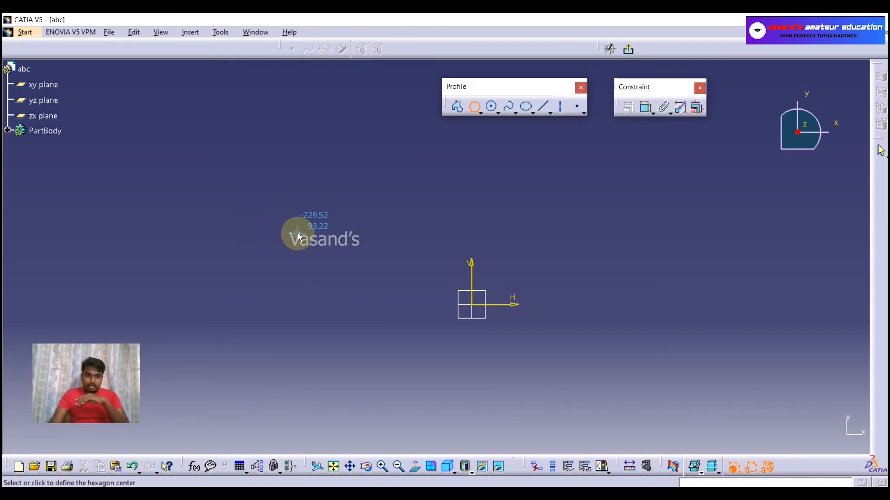
pyautogui.click(298, 234)
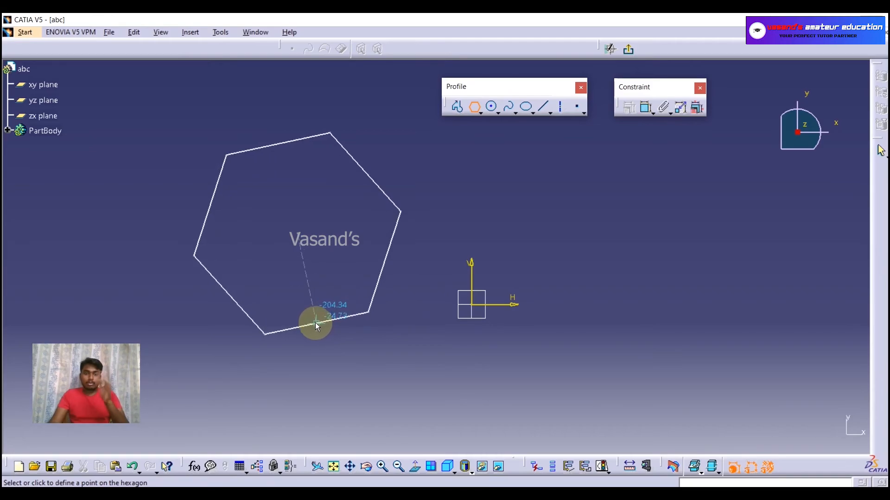
pyautogui.click(295, 336)
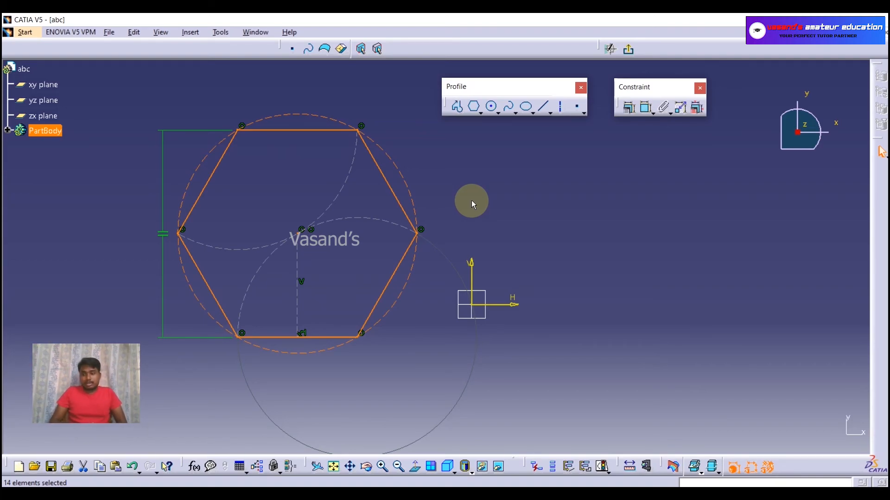
# Step: Dimension the hexagon's circumscribed circle and set its diameter to 300 mm
pyautogui.click(646, 108)
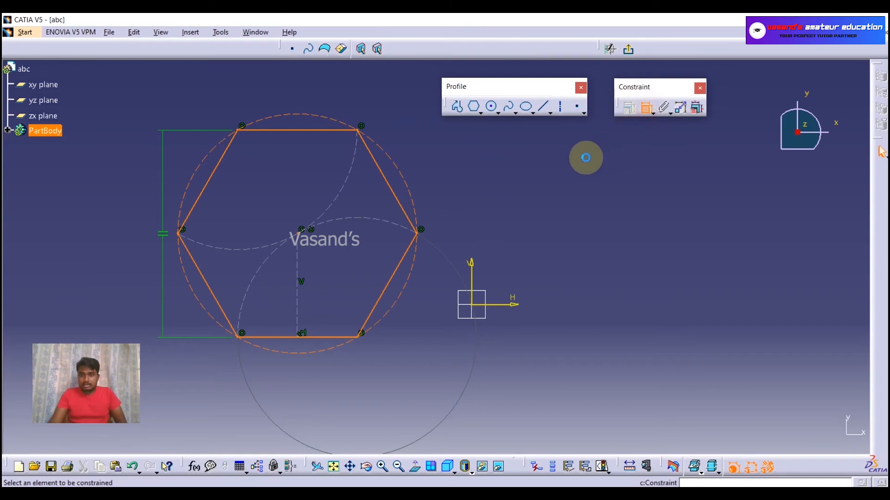
pyautogui.click(408, 188)
pyautogui.click(533, 174)
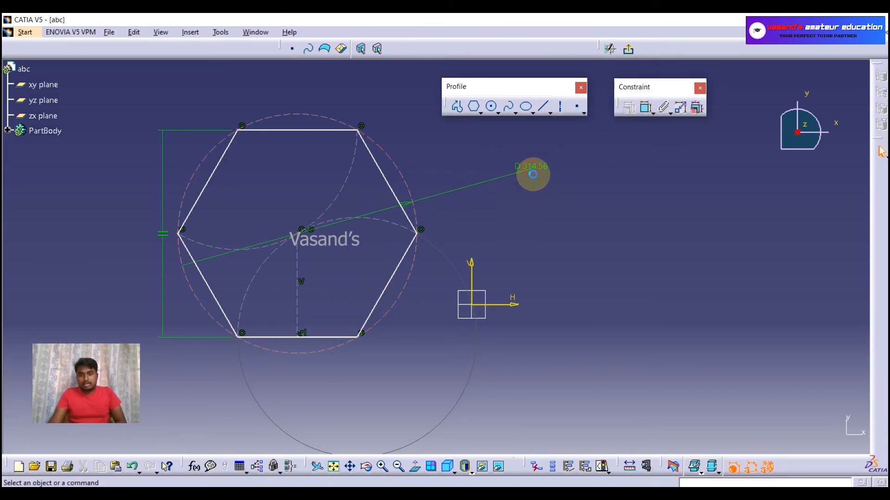
pyautogui.doubleClick(532, 168)
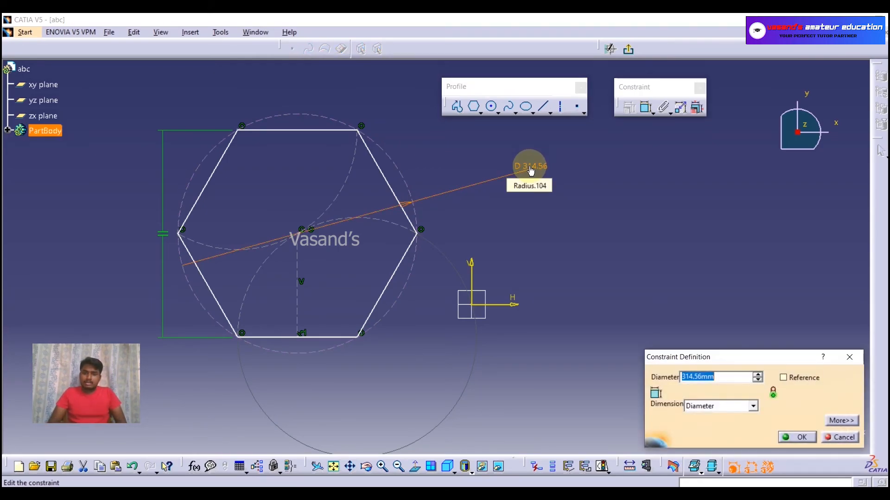
pyautogui.write('300')
pyautogui.press('Return')
pyautogui.click(534, 215)
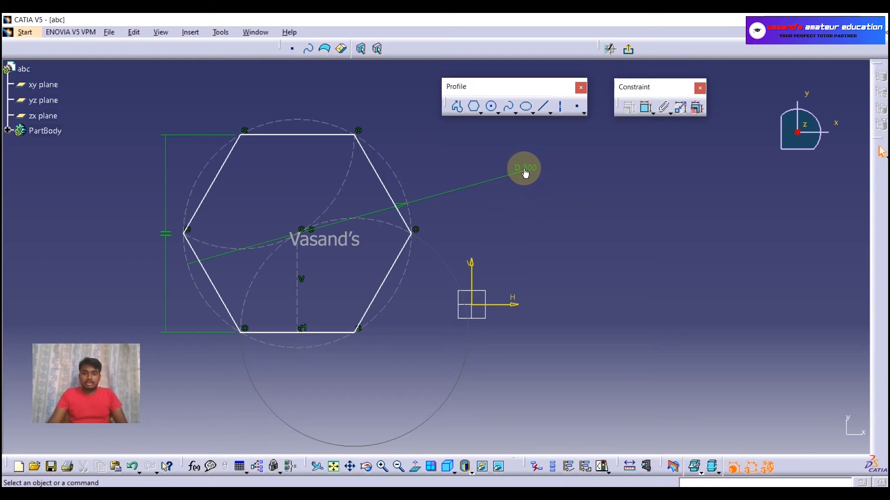
# Step: Replace the circumscribed circle's diameter constraint with a 100 mm length constraint on the hexagon's lower-right side
pyautogui.click(527, 170)
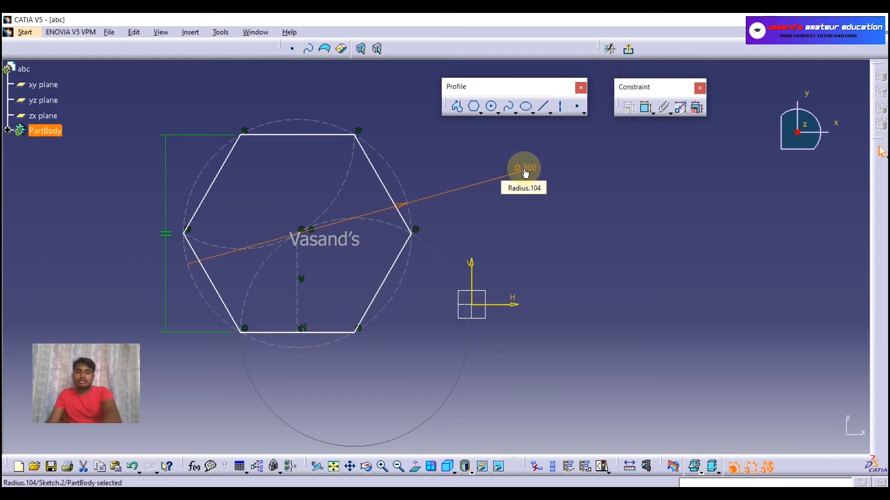
pyautogui.press('Delete')
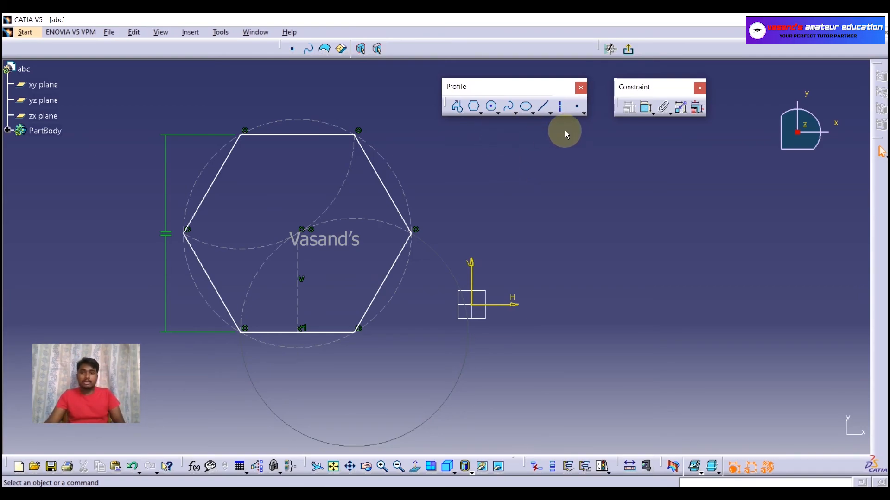
pyautogui.click(646, 108)
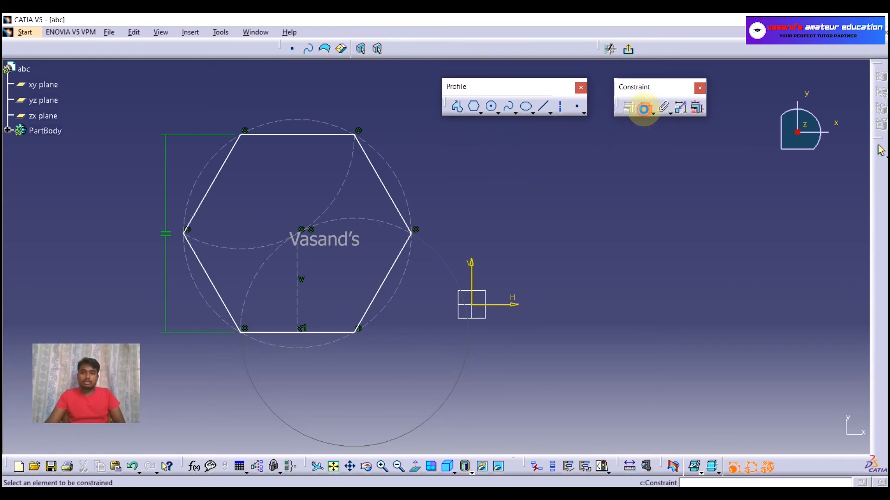
pyautogui.click(392, 279)
pyautogui.click(538, 372)
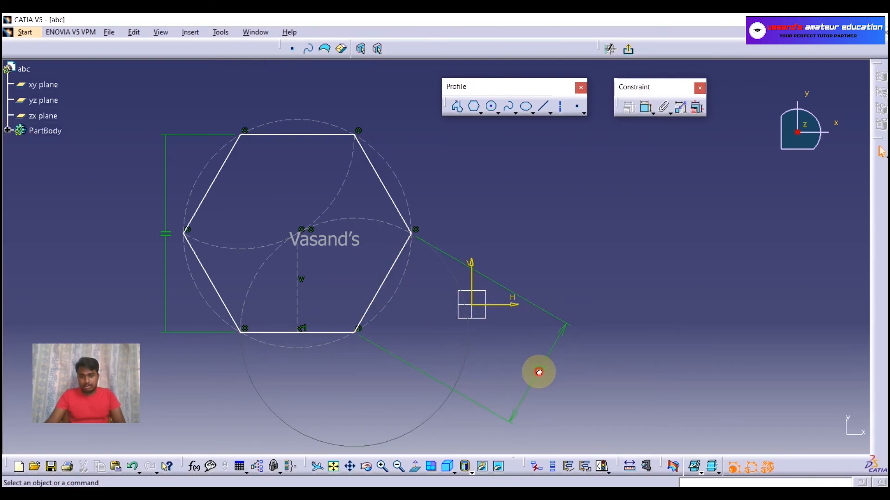
pyautogui.doubleClick(537, 369)
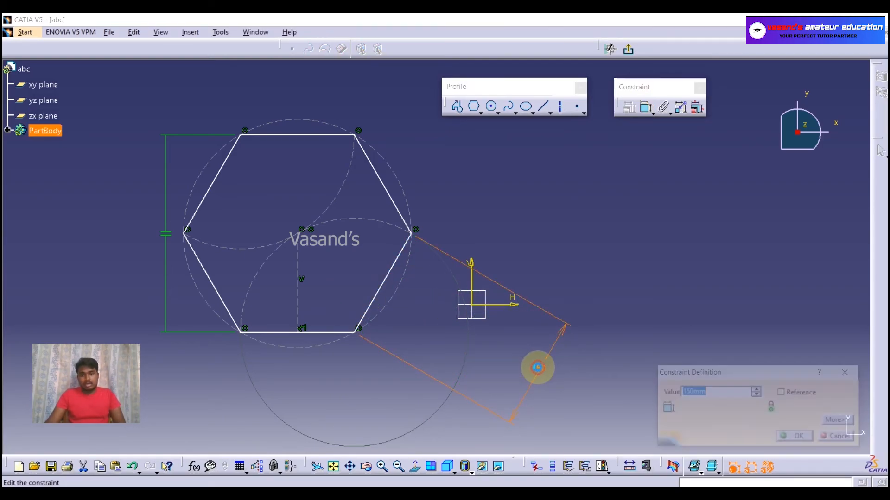
pyautogui.write('100')
pyautogui.press('Return')
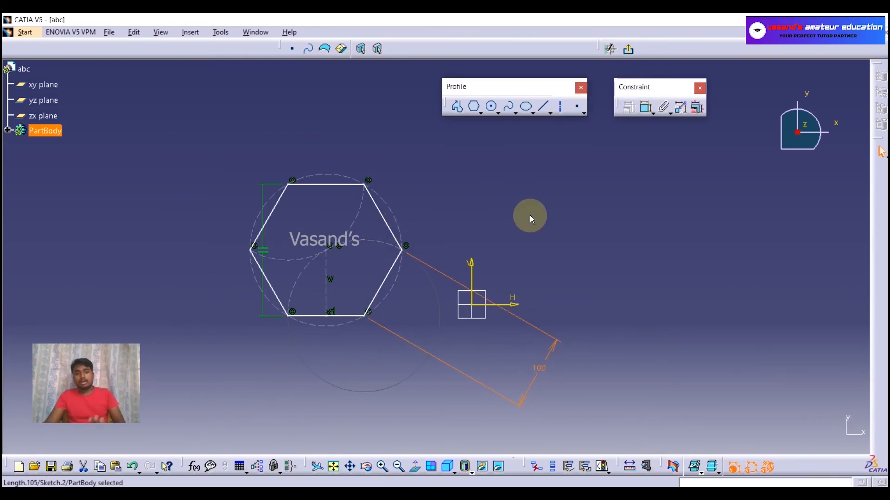
# Step: Delete the hexagon together with its construction geometry and constraints
pyautogui.click(530, 217)
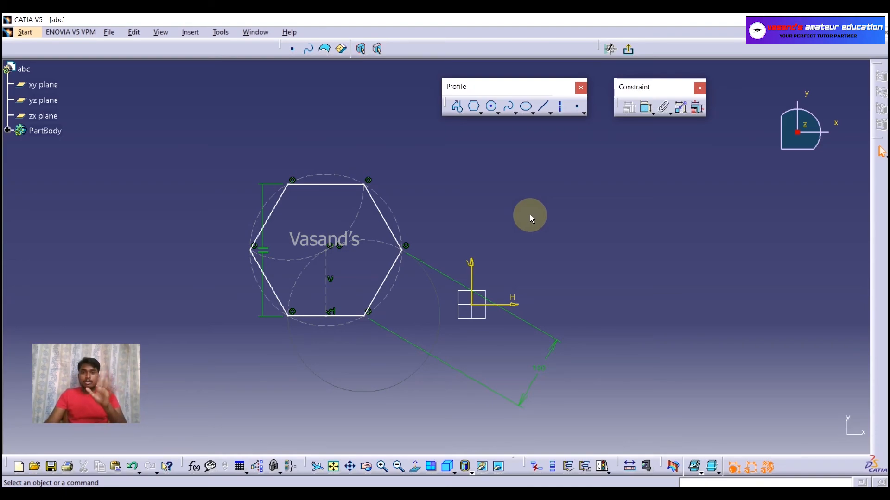
pyautogui.moveTo(191, 137); pyautogui.dragTo(438, 381)
pyautogui.press('Delete')
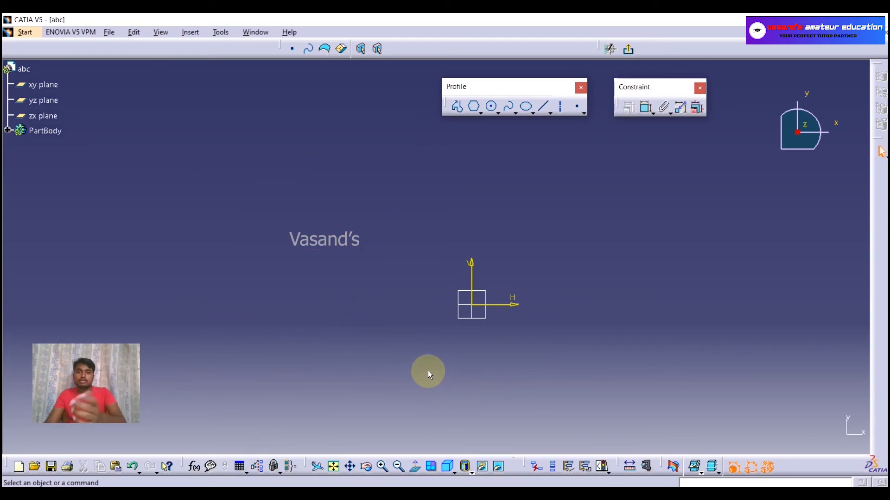
# Step: Sketch a centered rectangle about the origin, about 304 mm wide and 226 mm high
pyautogui.click(481, 113)
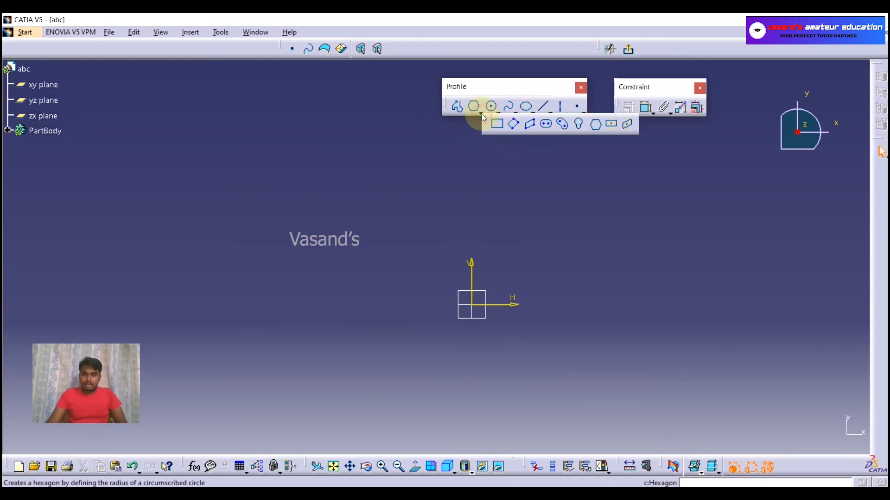
pyautogui.click(611, 125)
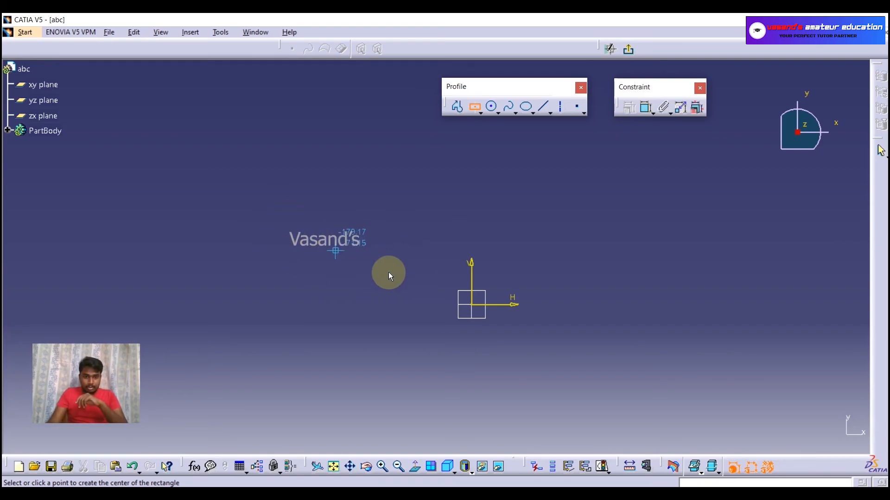
pyautogui.click(474, 306)
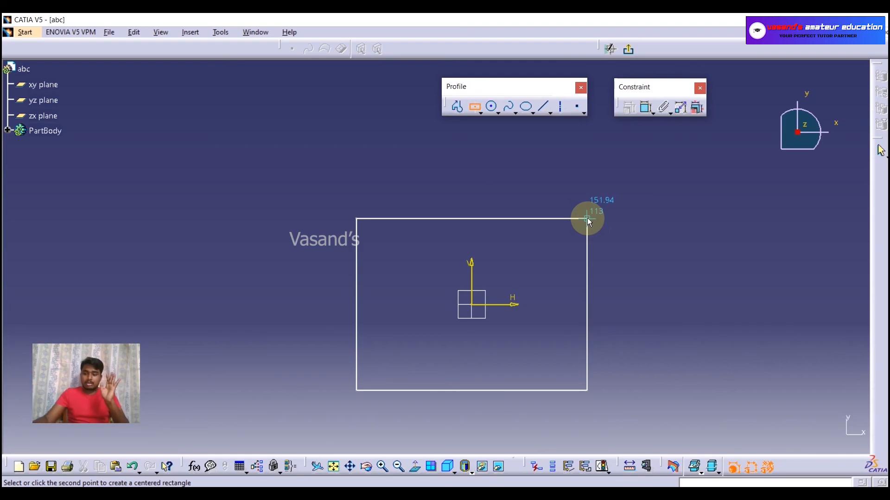
pyautogui.click(588, 220)
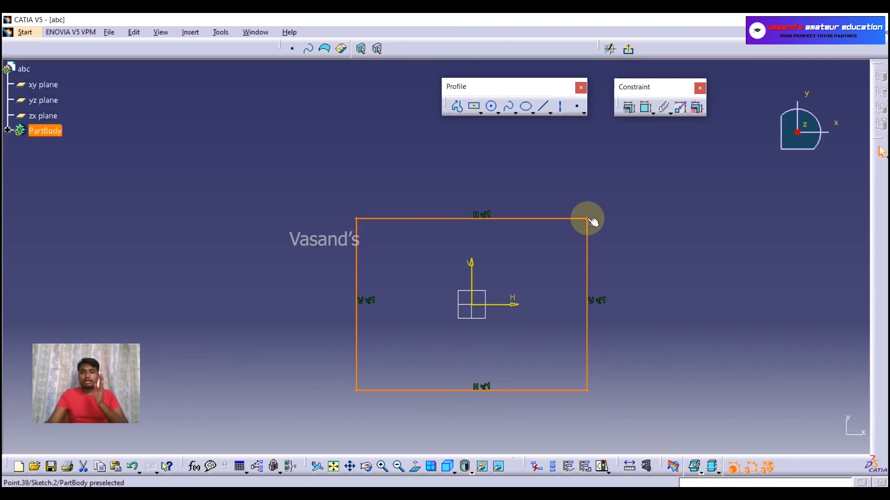
# Step: Delete the centered rectangle with its constraints
pyautogui.click(695, 215)
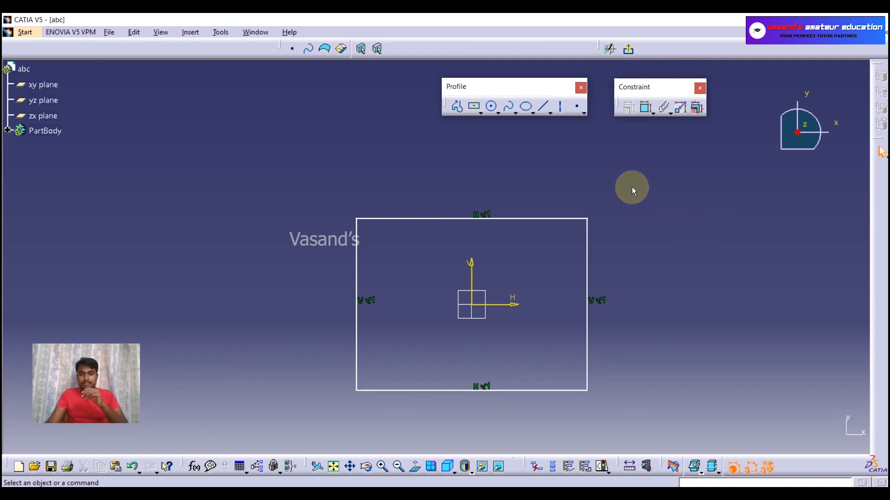
pyautogui.moveTo(293, 159)
pyautogui.mouseDown()
pyautogui.moveTo(509, 387)
pyautogui.moveTo(623, 446)
pyautogui.mouseUp()
pyautogui.press('Delete')
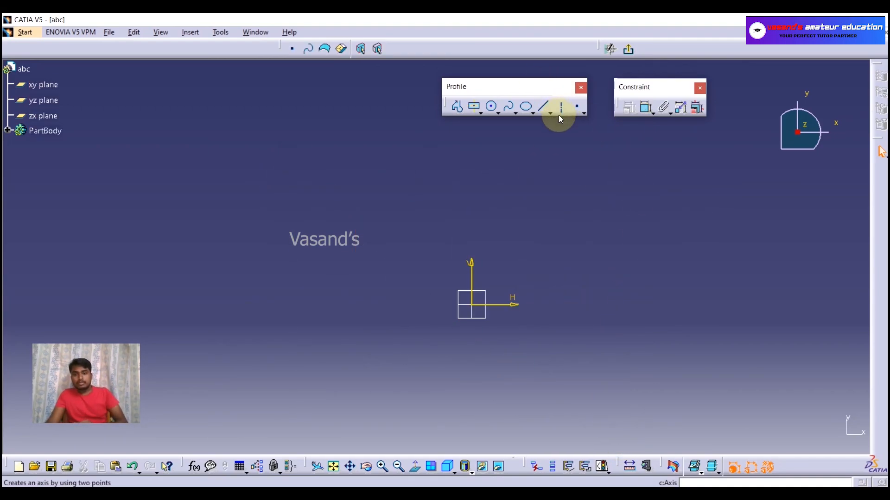
# Step: Start sketching a centered parallelogram
pyautogui.click(480, 114)
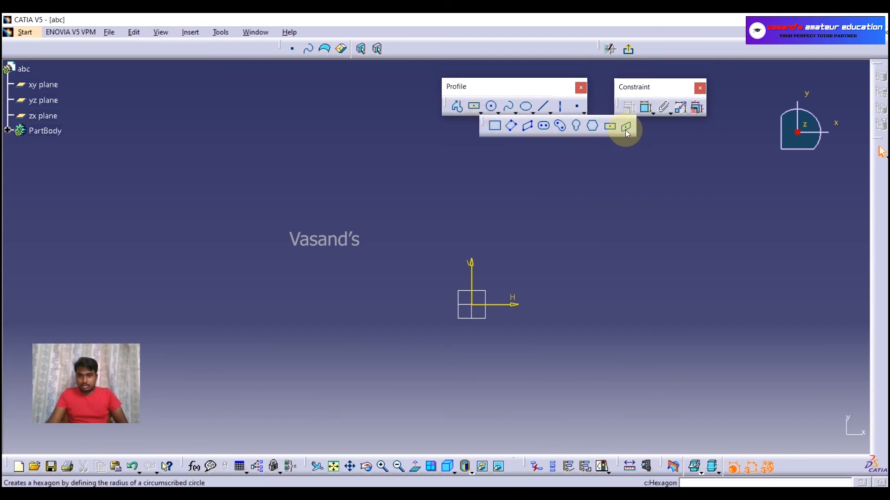